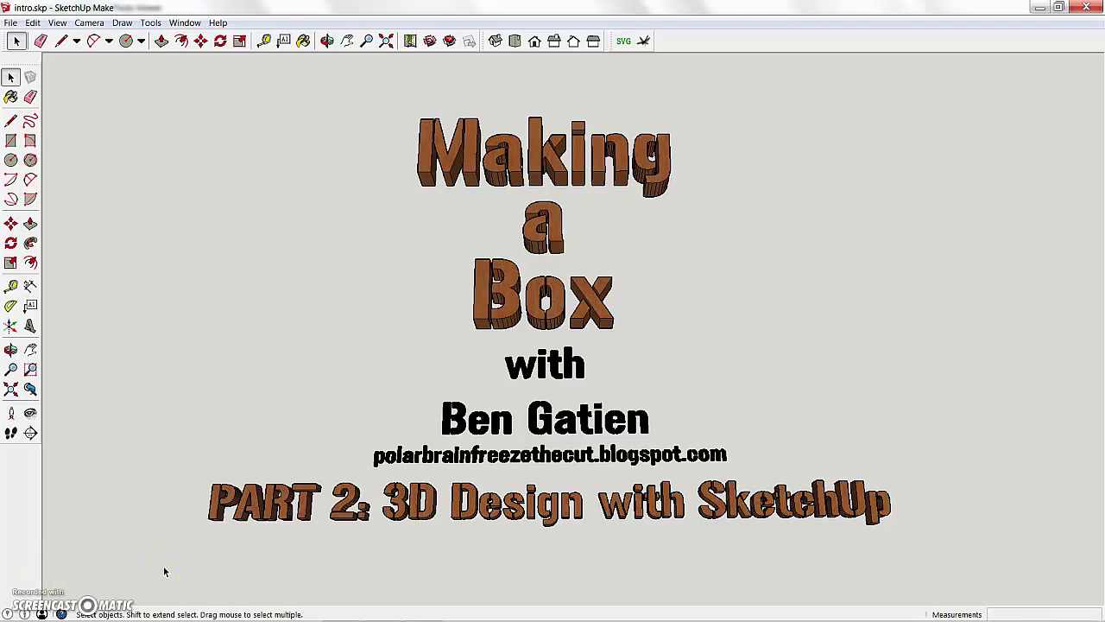
Step: Check which SketchUp version is installed in the program's About information
{"action": "left_click", "coordinate": [217, 22]}
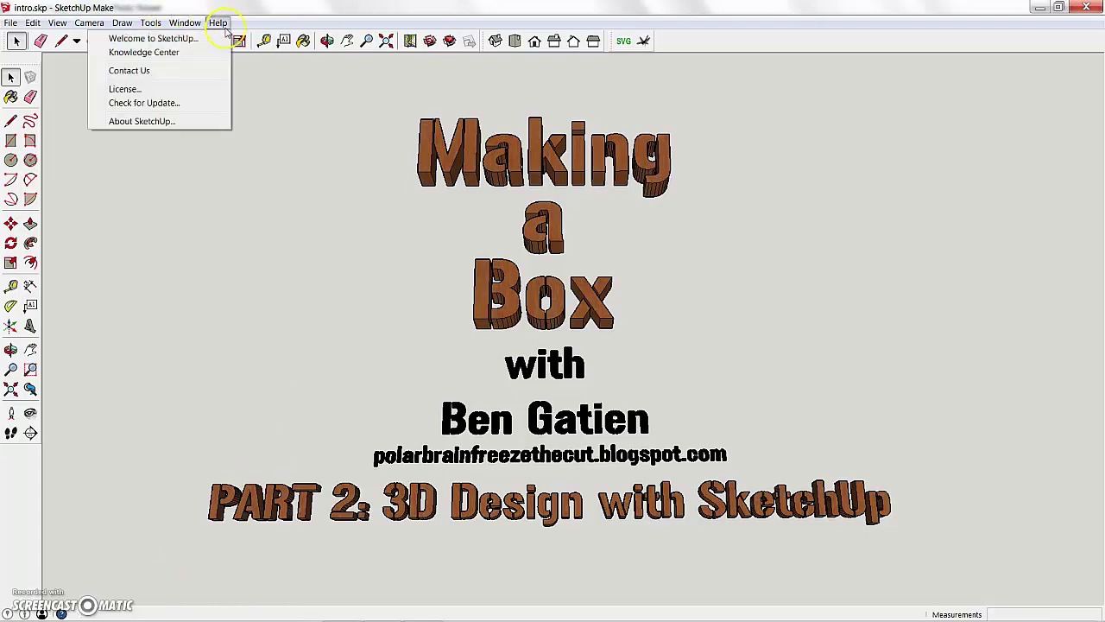
{"action": "left_click", "coordinate": [203, 121]}
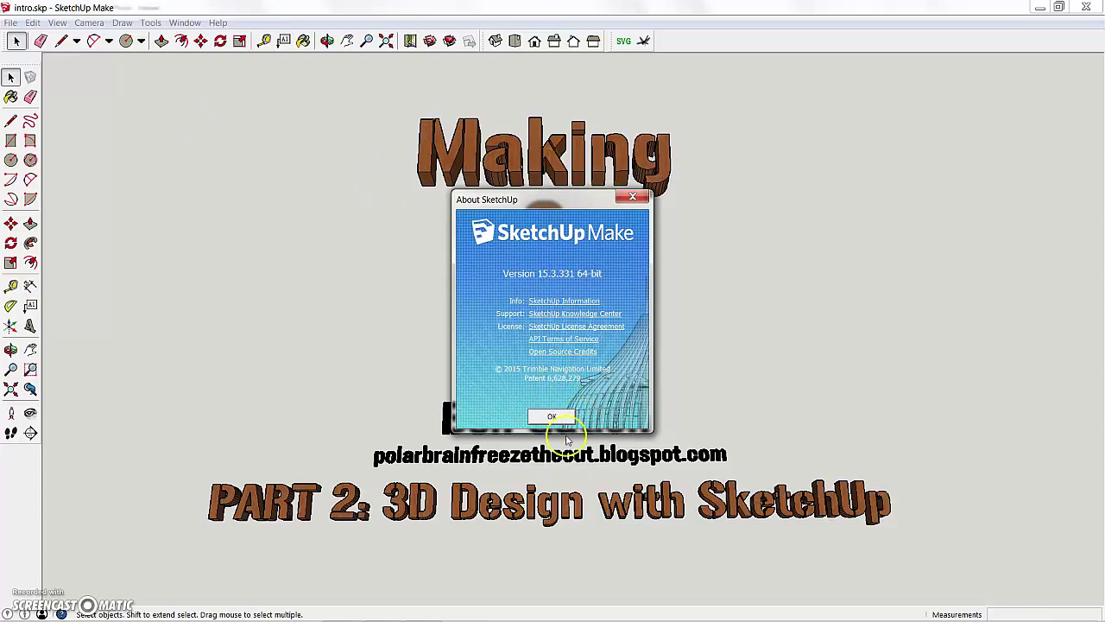
{"action": "left_click", "coordinate": [557, 419]}
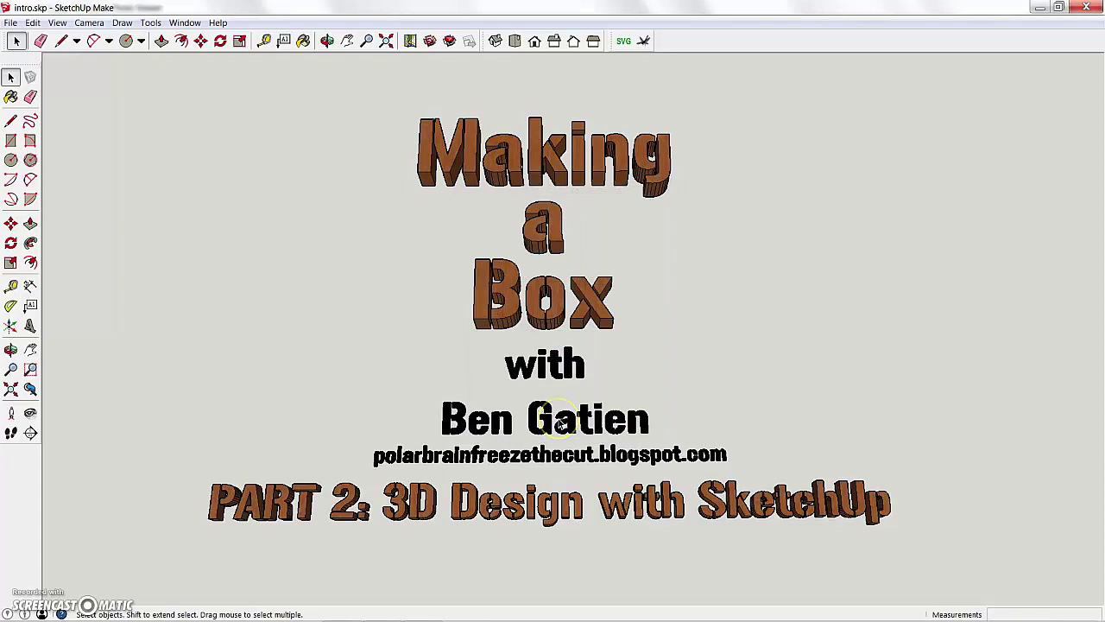
Step: Start a new empty model and consult the box dimensions in the boxsketch.jpg image
{"action": "left_click", "coordinate": [10, 22]}
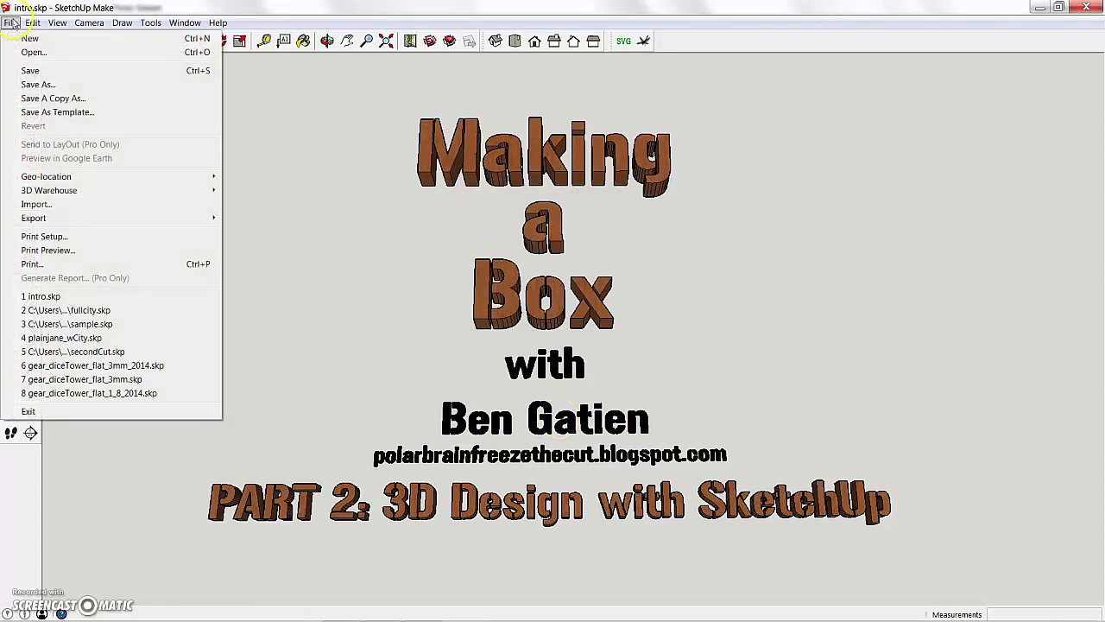
{"action": "left_click", "coordinate": [29, 39]}
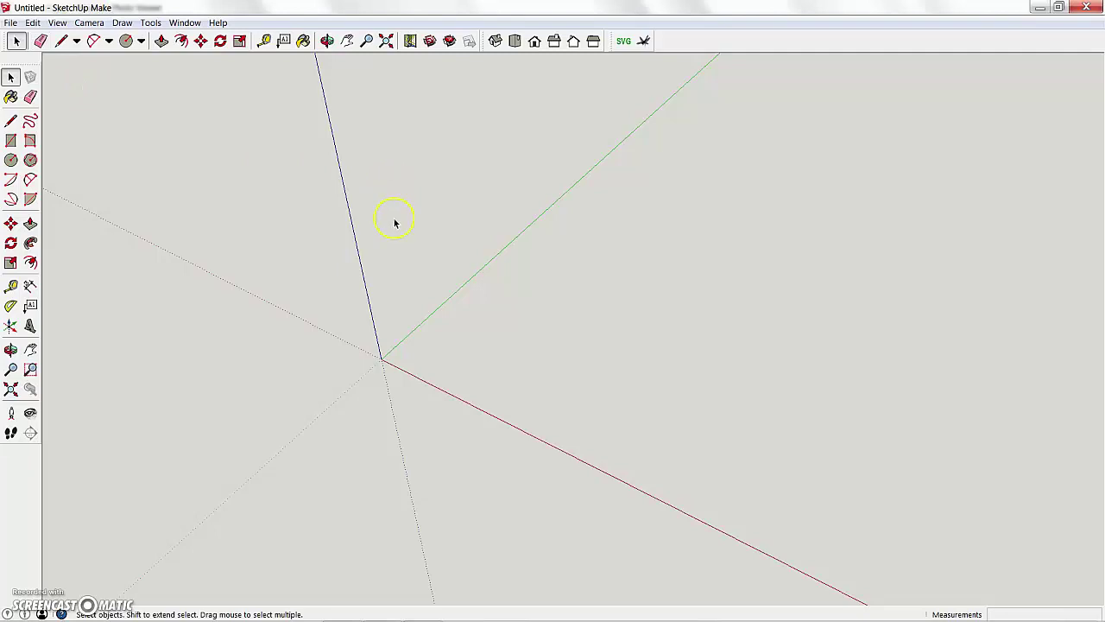
{"action": "key", "text": "alt+Tab"}
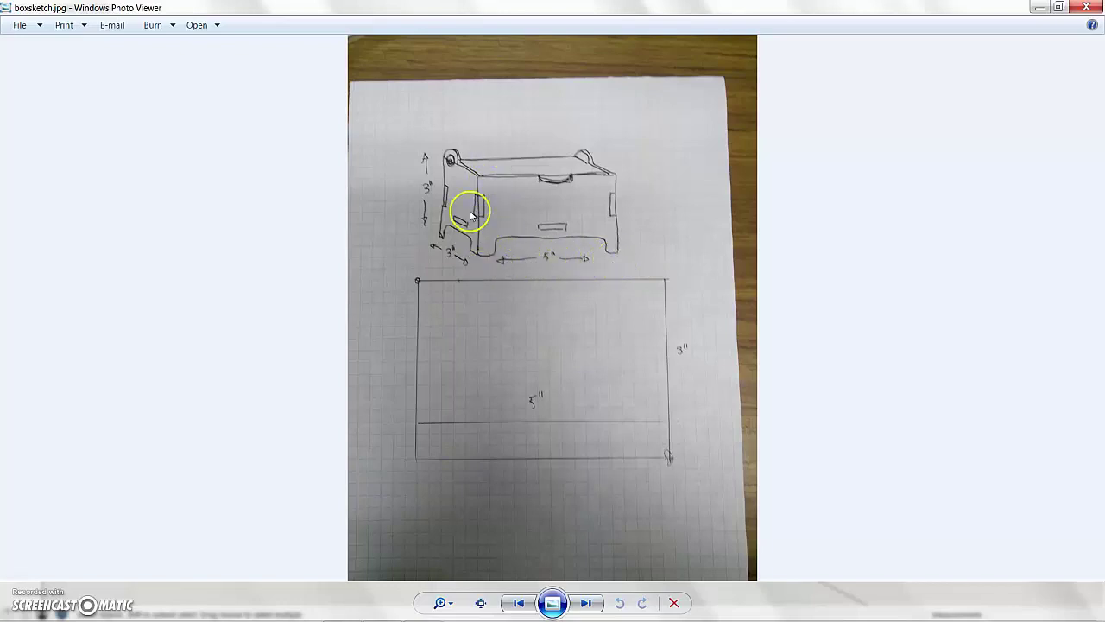
{"action": "key", "text": "alt+Tab"}
Step: Draw a 5" by 3" rectangle on the ground plane, starting from the origin
{"action": "left_click", "coordinate": [11, 141]}
{"action": "scroll", "coordinate": [151, 197], "scroll_direction": "down", "scroll_amount": 1}
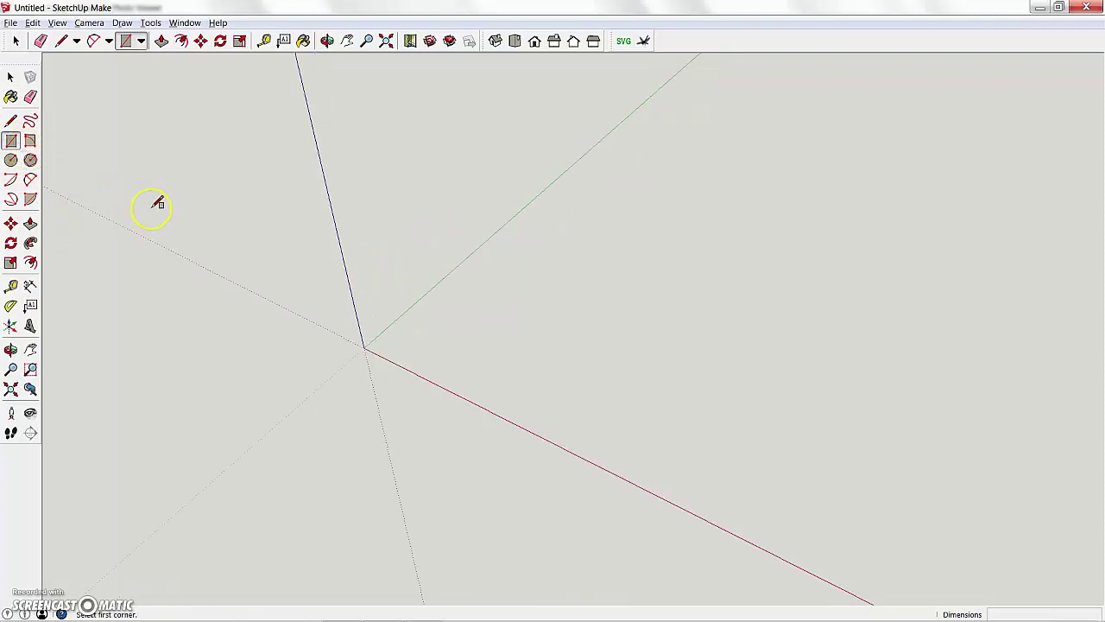
{"action": "left_click", "coordinate": [363, 347]}
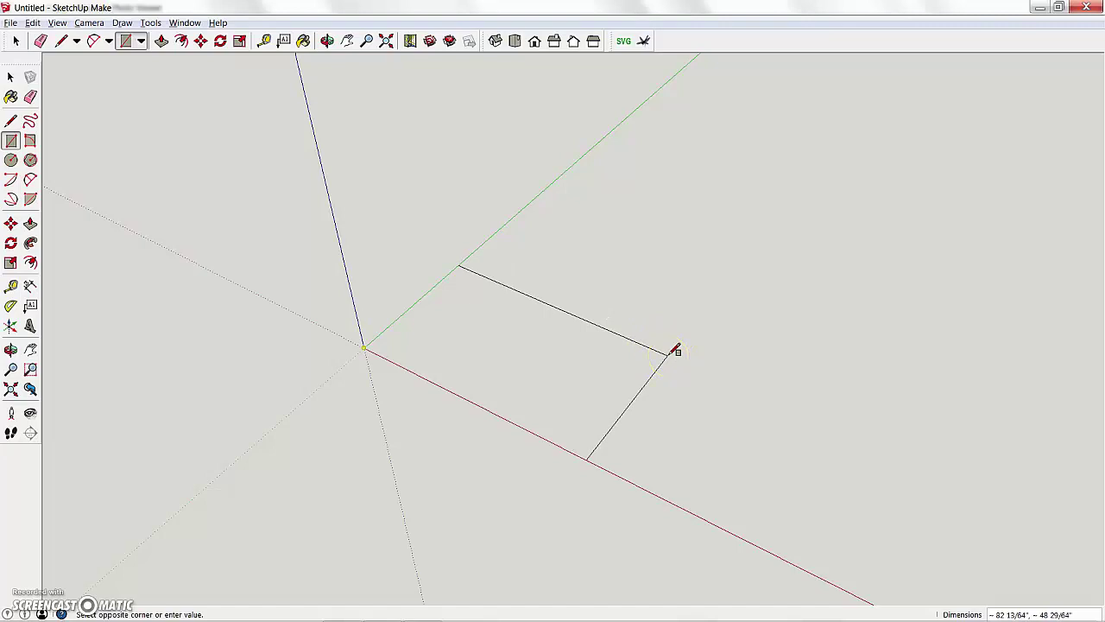
{"action": "left_click", "coordinate": [650, 383]}
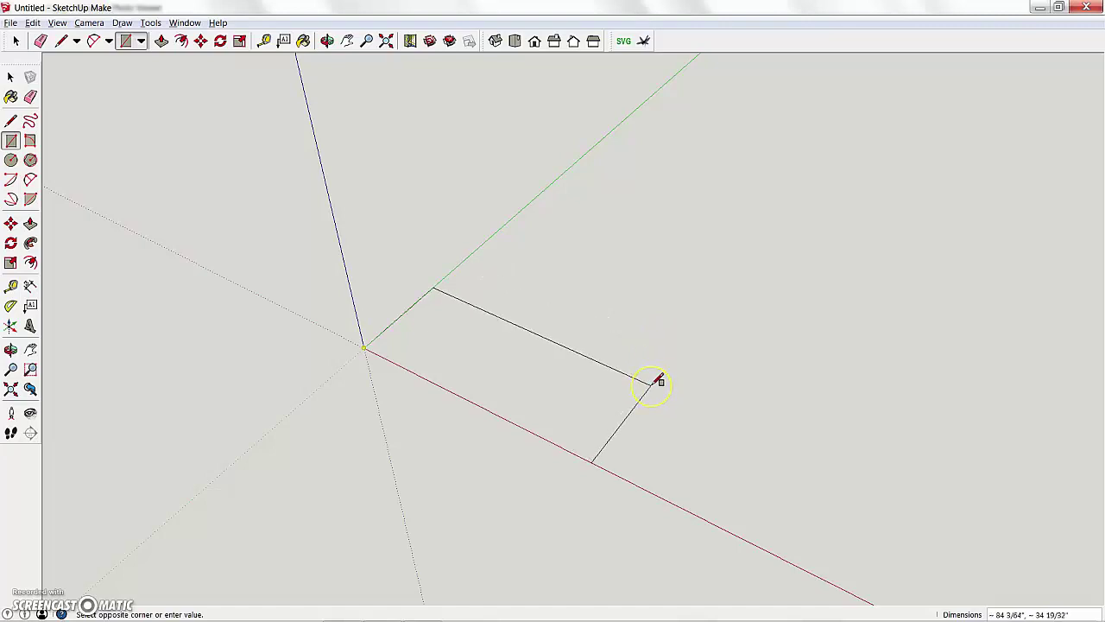
{"action": "type", "text": "5',3"}
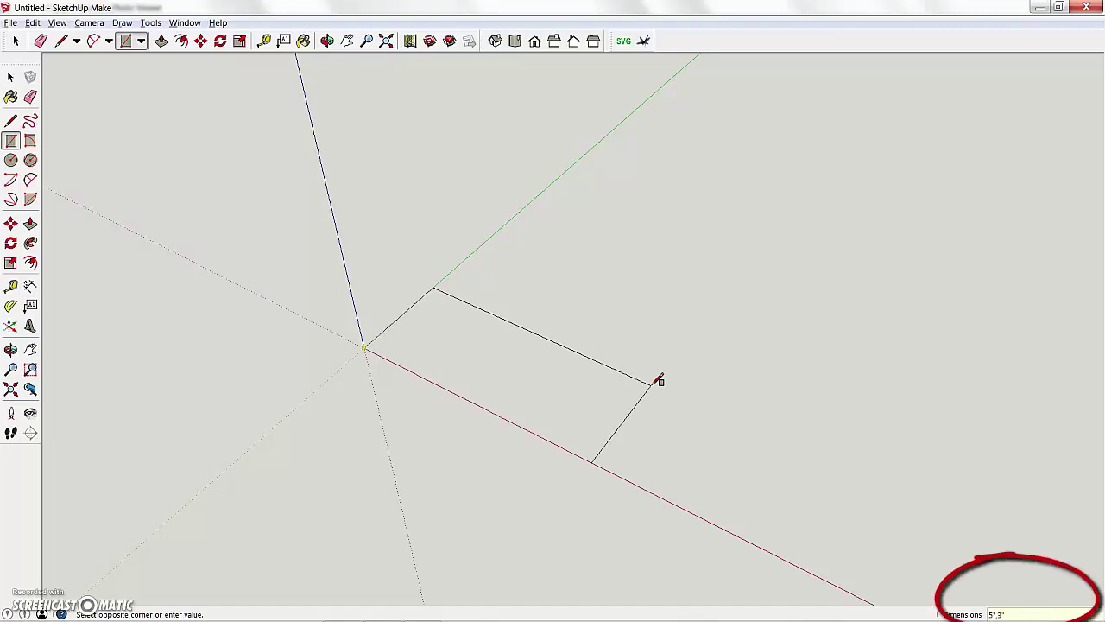
{"action": "left_click", "coordinate": [763, 421]}
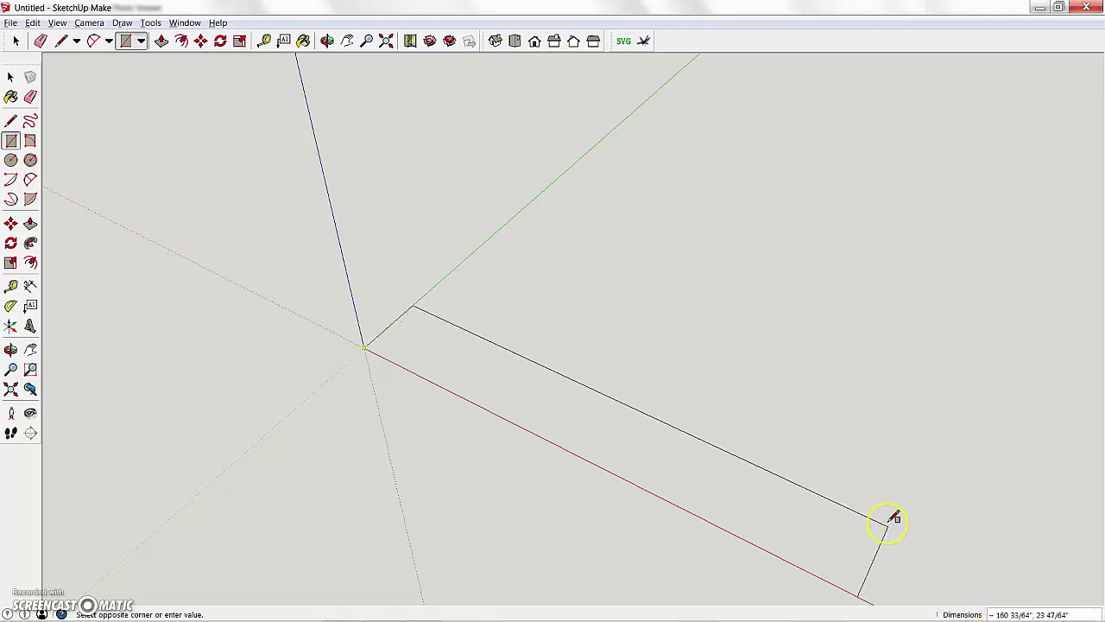
{"action": "type", "text": "5'3"}
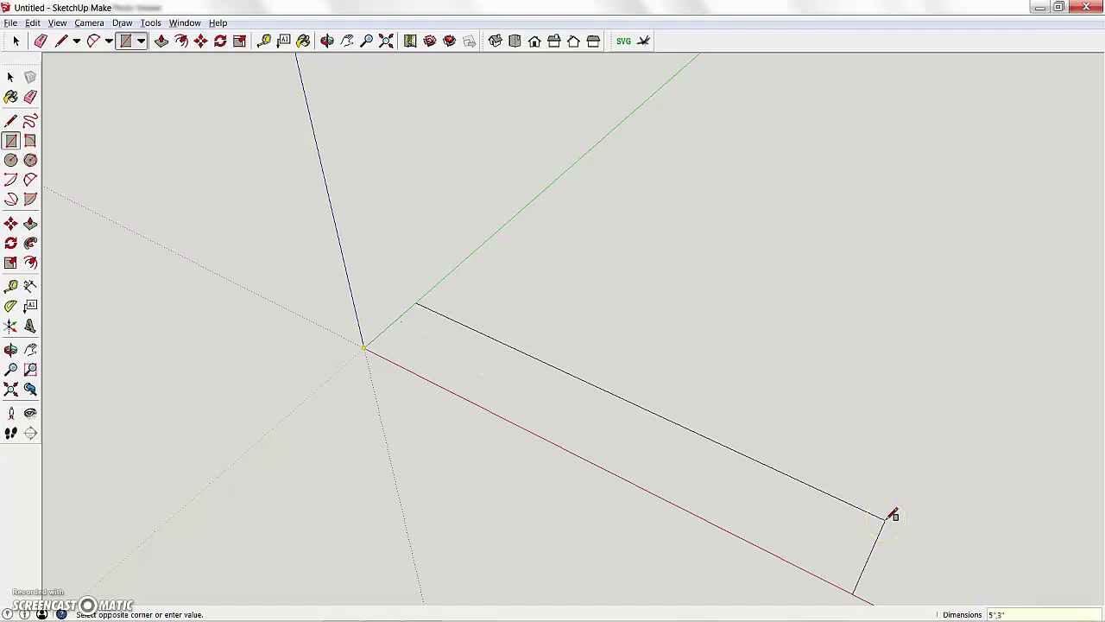
{"action": "key", "text": "Escape"}
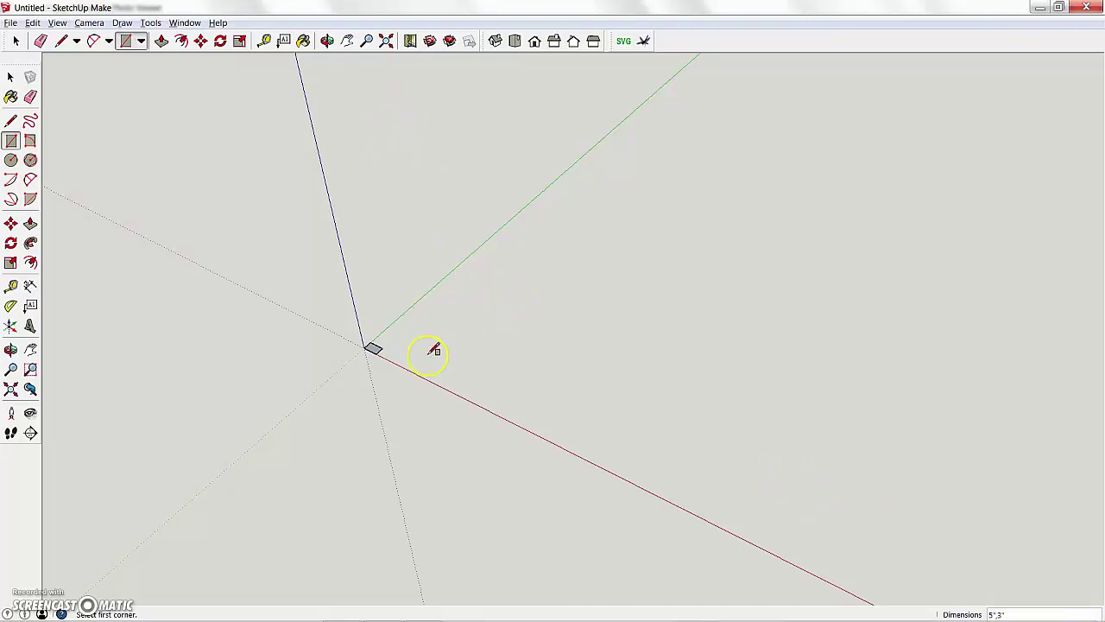
Step: Switch to the top view and place a vertical guide 1/4" inside the rectangle's left edge
{"action": "left_click", "coordinate": [386, 41]}
{"action": "key", "text": "o"}
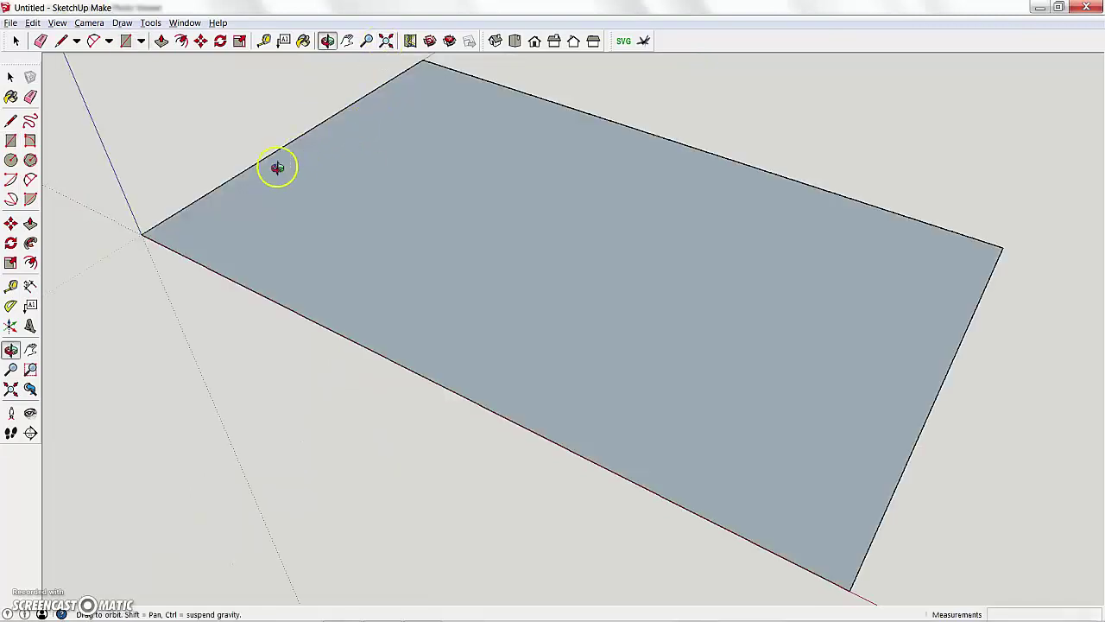
{"action": "left_click_drag", "start_coordinate": [279, 170], "coordinate": [471, 247]}
{"action": "key", "text": "r"}
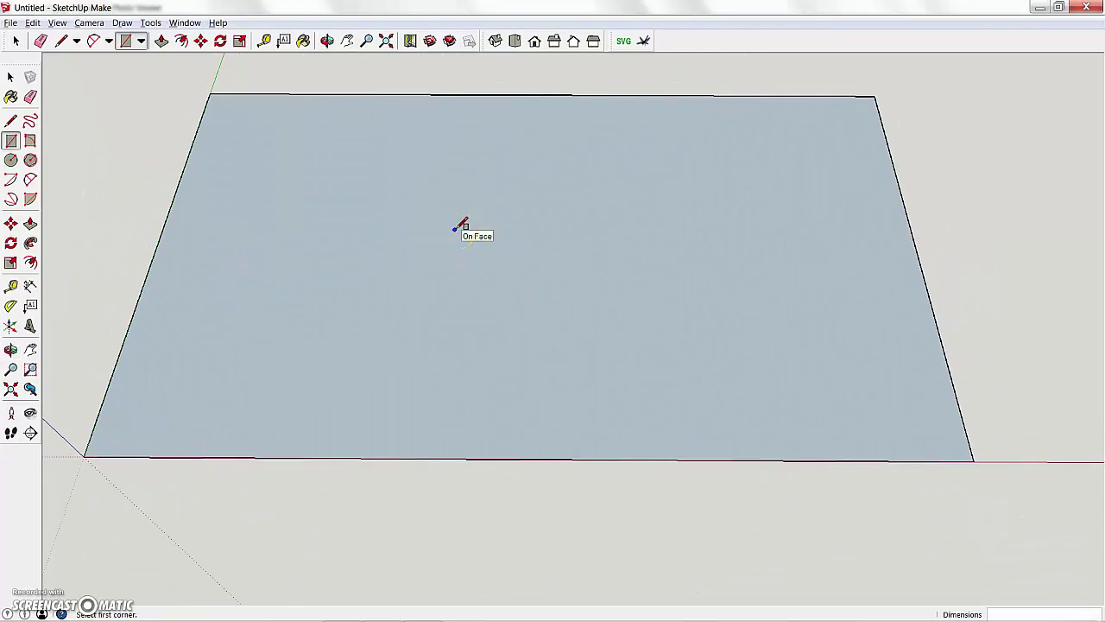
{"action": "scroll", "coordinate": [472, 215], "scroll_direction": "down", "scroll_amount": 3}
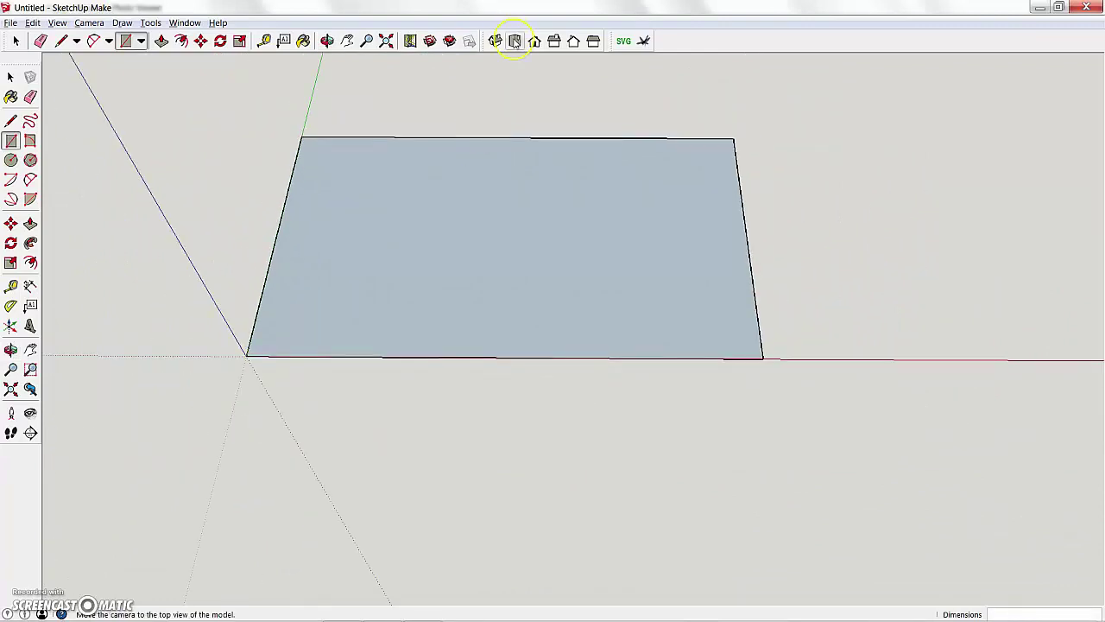
{"action": "left_click", "coordinate": [515, 41]}
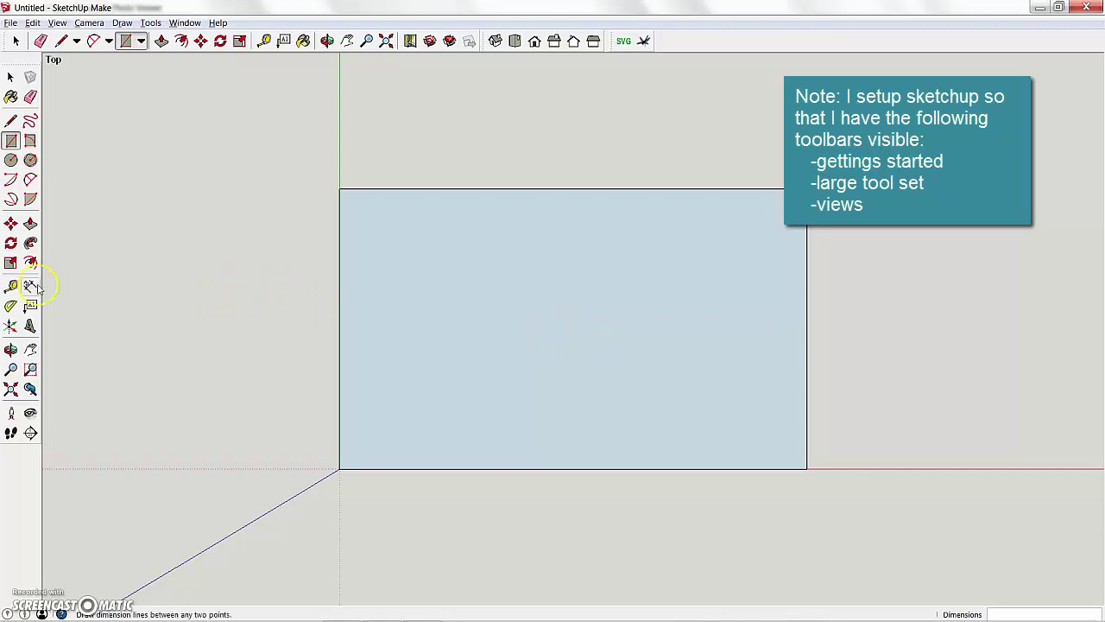
{"action": "left_click", "coordinate": [10, 286]}
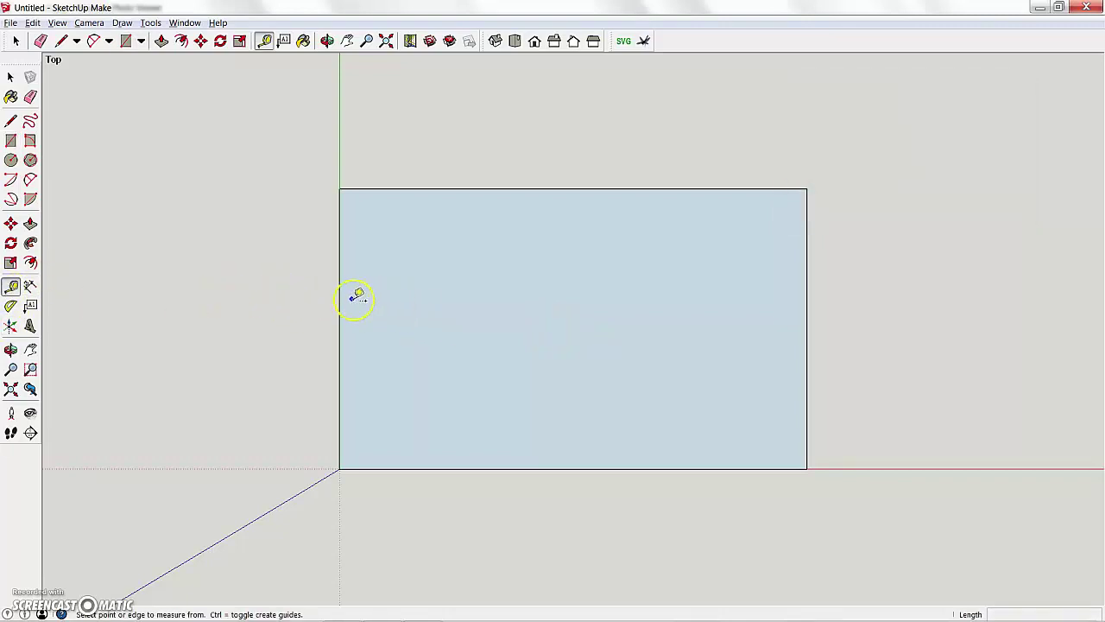
{"action": "left_click", "coordinate": [340, 287]}
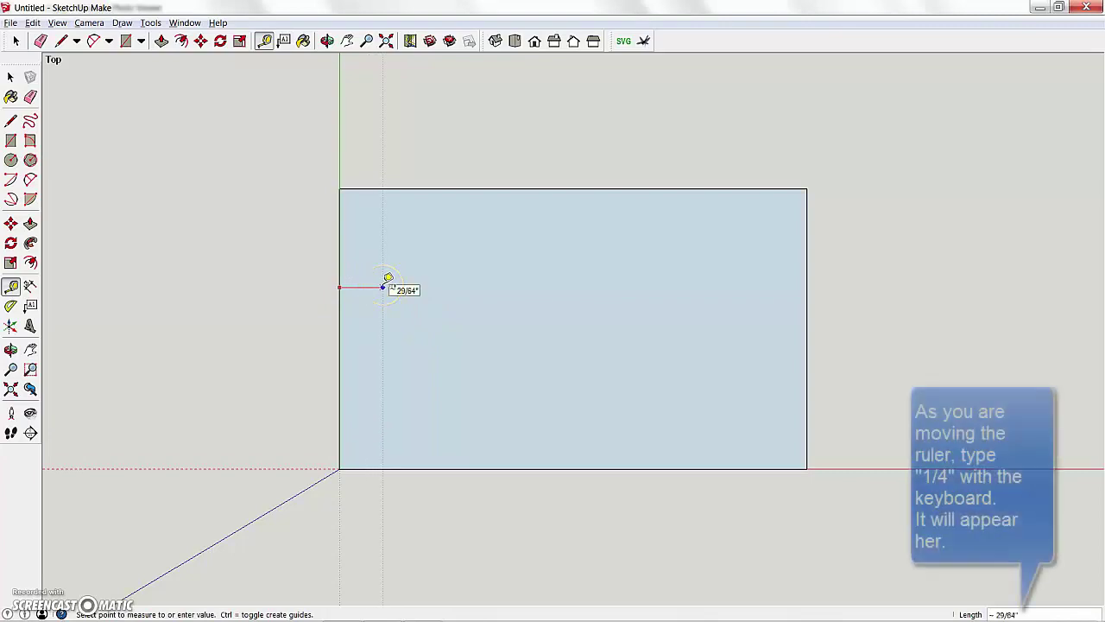
{"action": "type", "text": "1/"}
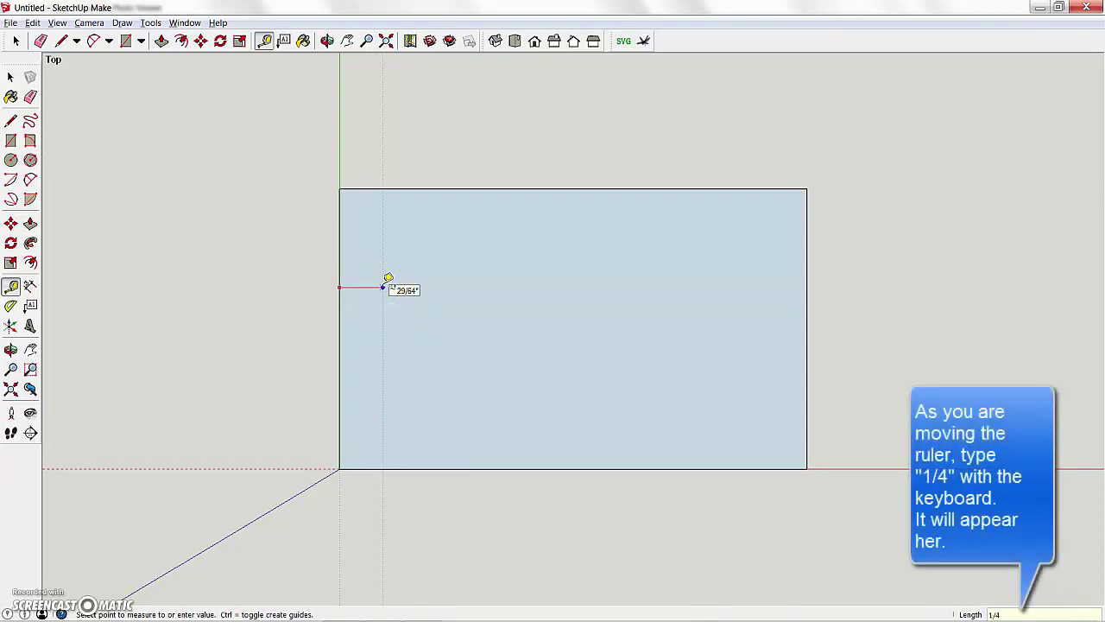
{"action": "key", "text": "Return"}
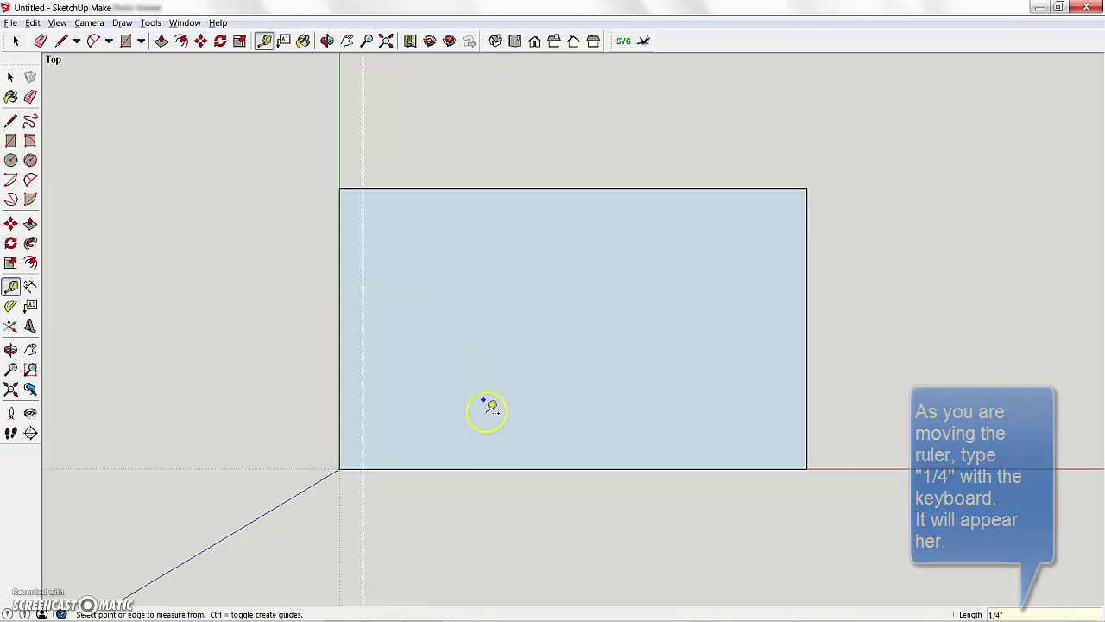
Step: Place two horizontal guides 1/4" and 1/2" above the rectangle's bottom edge
{"action": "left_click", "coordinate": [502, 467]}
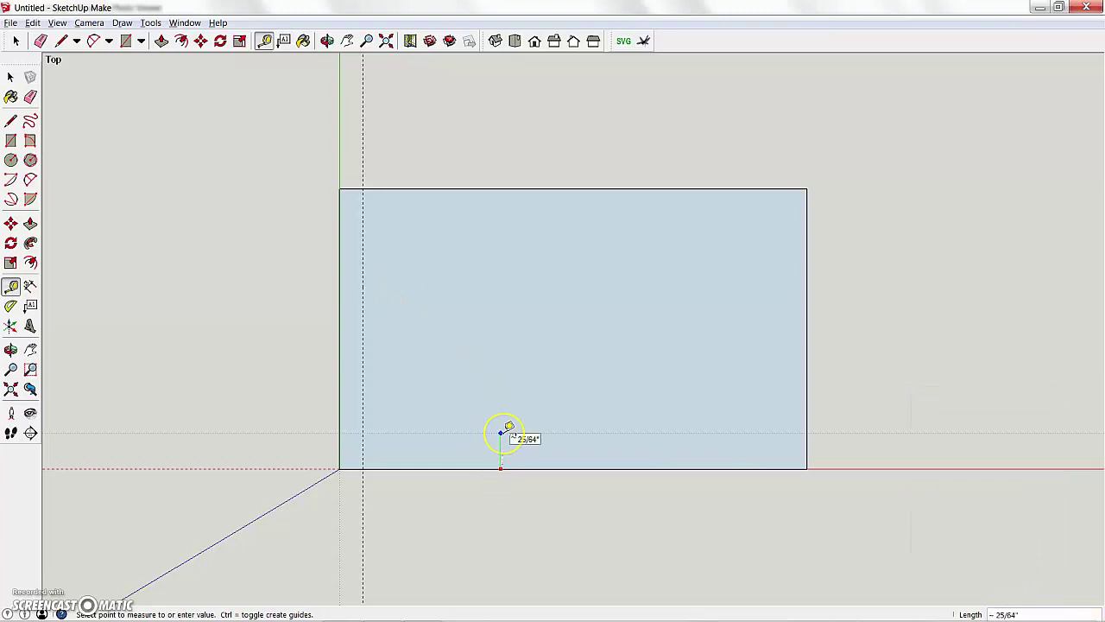
{"action": "key", "text": "Return"}
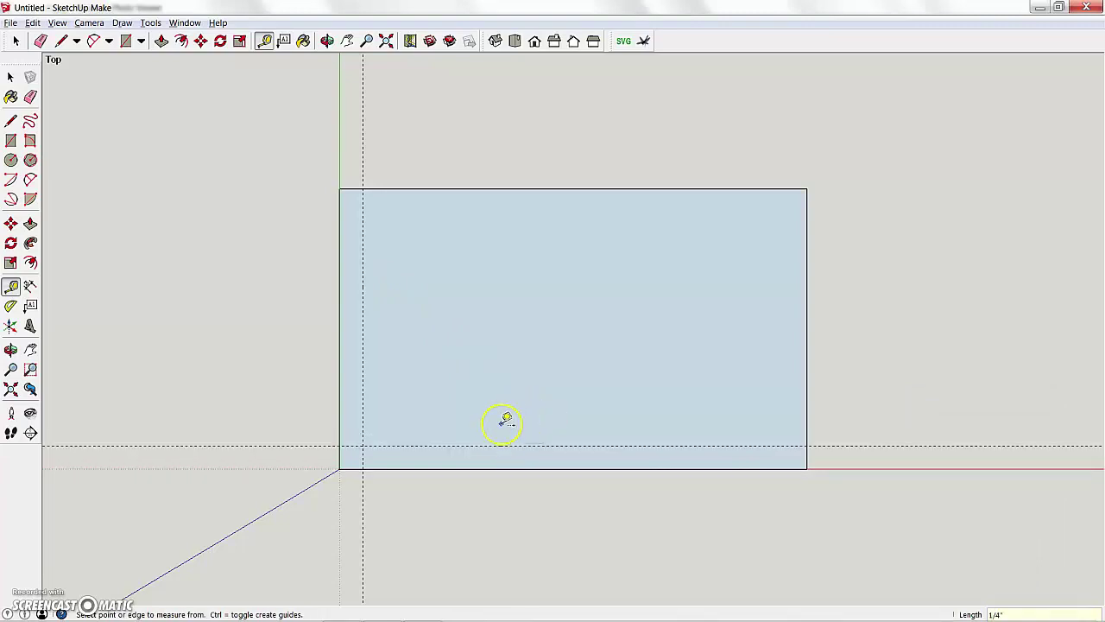
{"action": "left_click", "coordinate": [501, 469]}
{"action": "key", "text": "Return"}
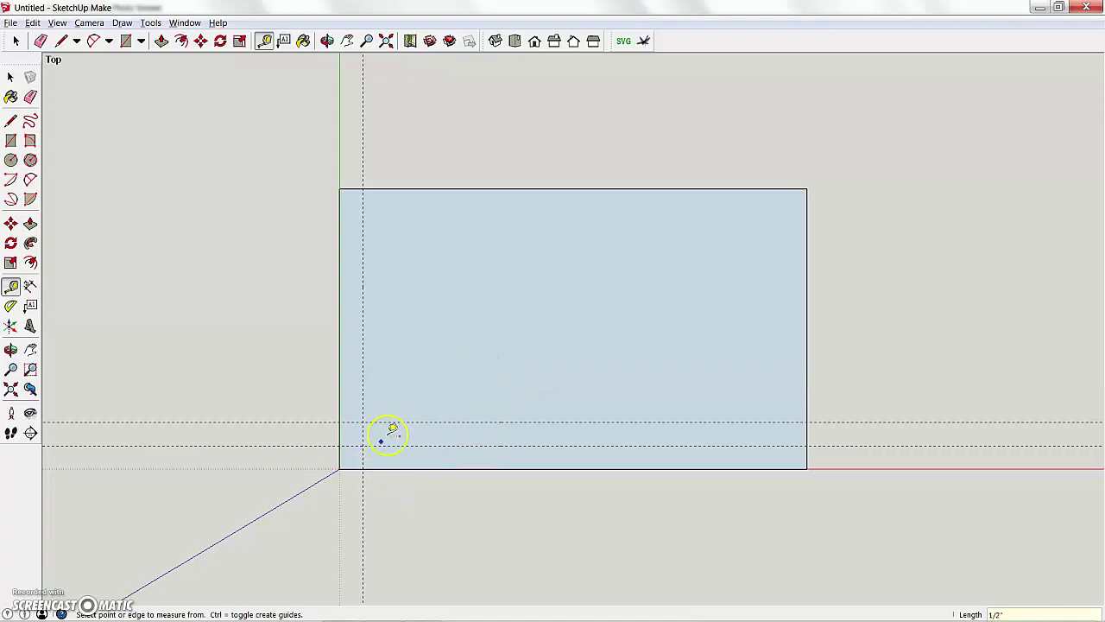
Step: Add a second vertical guide 1/4" to the right of the first vertical guide
{"action": "left_click", "coordinate": [362, 376]}
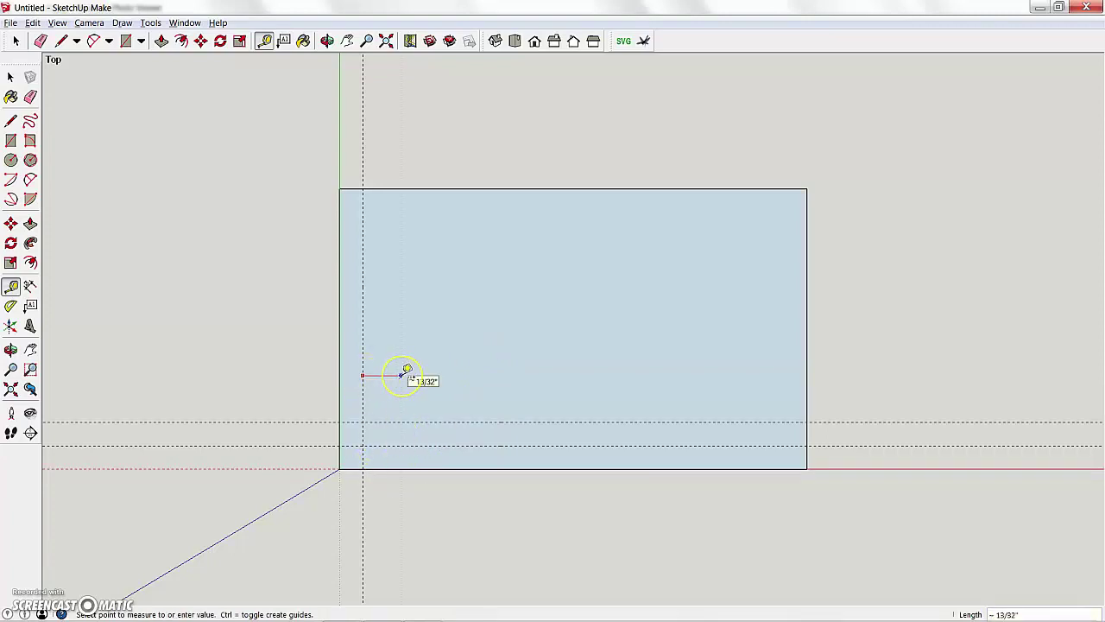
{"action": "type", "text": "1/4"}
{"action": "key", "text": "Return"}
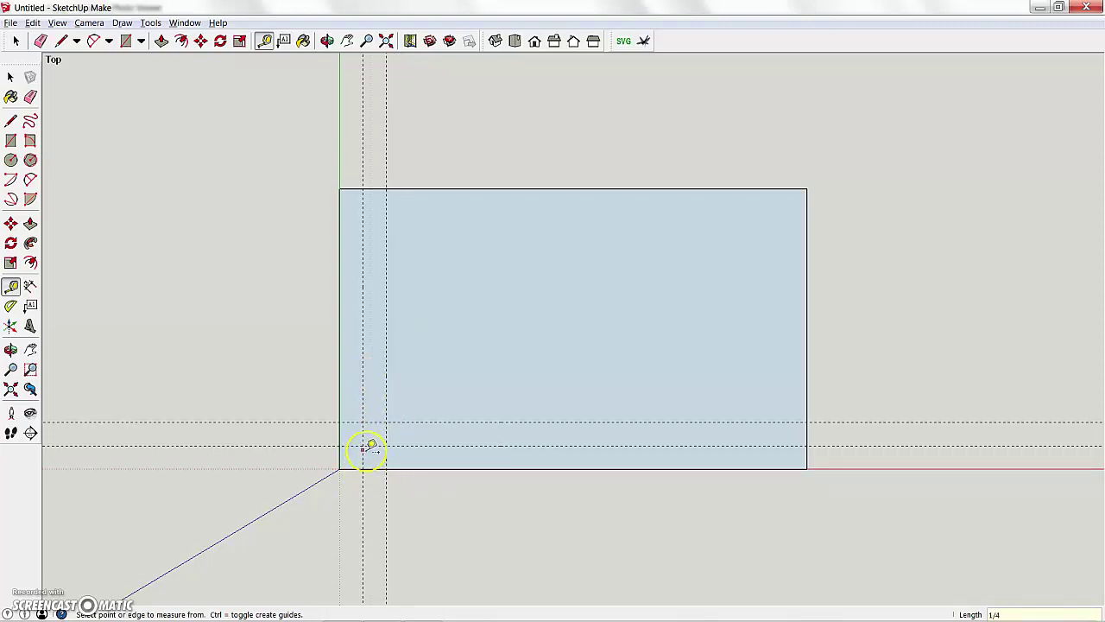
Step: Outline the left foot with a vertical line up to the lower guide intersection and a rounding arc to the upper guide intersection
{"action": "left_click", "coordinate": [11, 121]}
{"action": "left_click", "coordinate": [362, 467]}
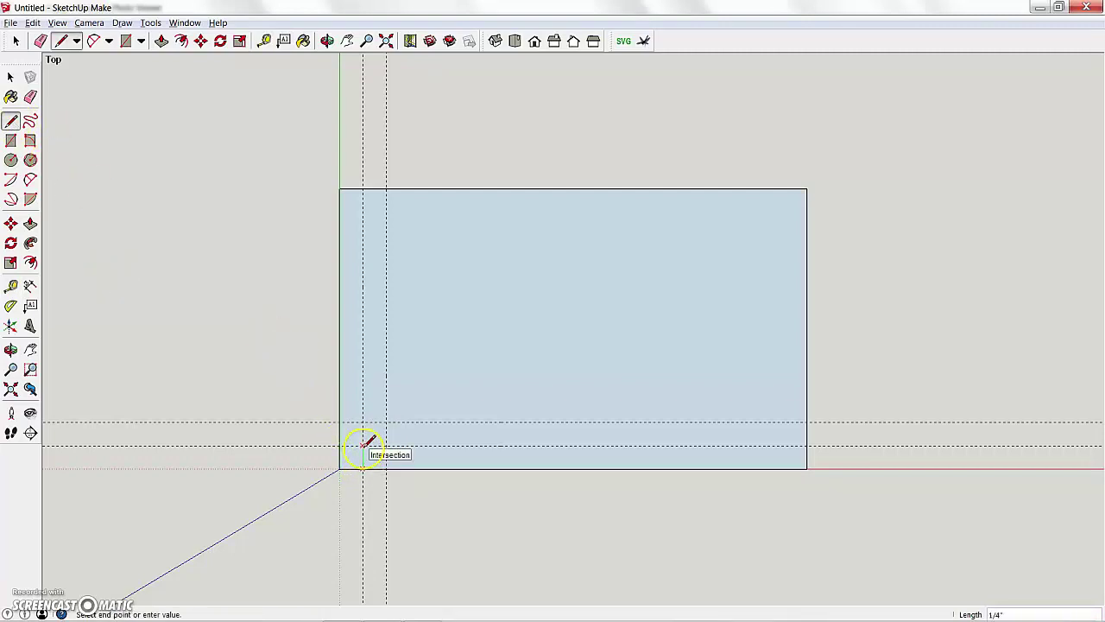
{"action": "left_click", "coordinate": [363, 446]}
{"action": "left_click", "coordinate": [30, 179]}
{"action": "left_click", "coordinate": [363, 445]}
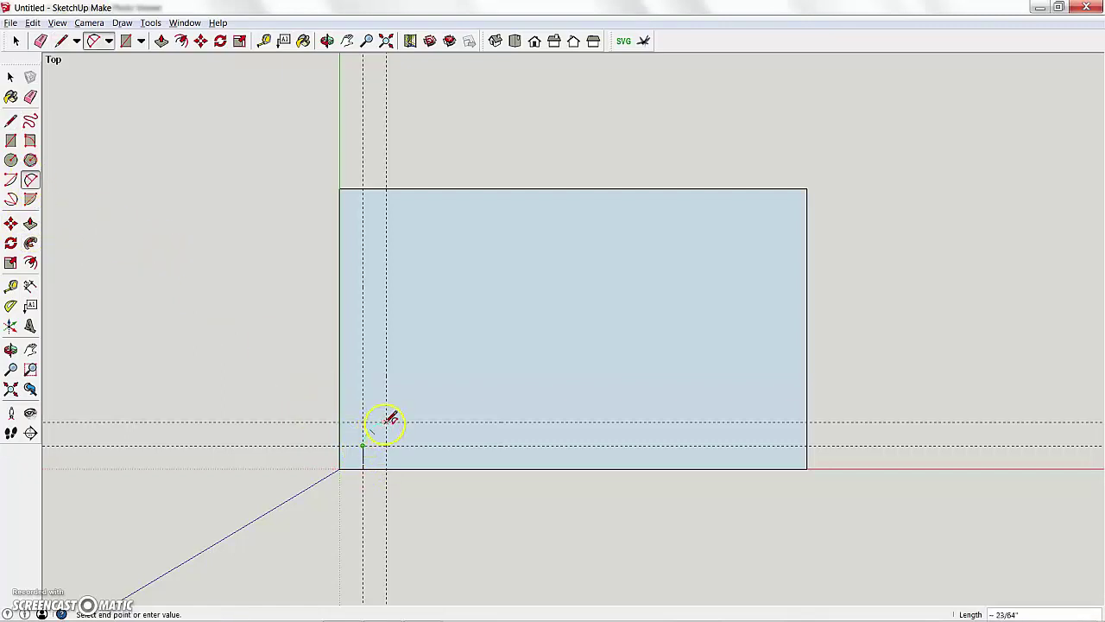
{"action": "left_click", "coordinate": [386, 422]}
{"action": "left_click", "coordinate": [391, 422]}
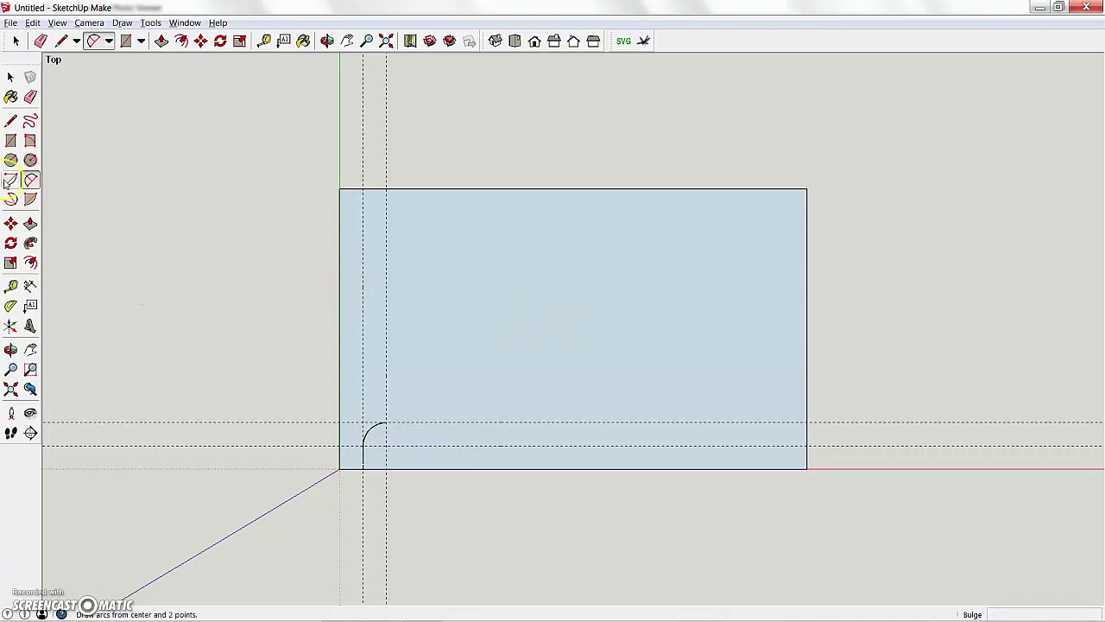
Step: Place a guide 1/4" inside the rectangle's right edge and another 1/4" further in
{"action": "left_click", "coordinate": [12, 286]}
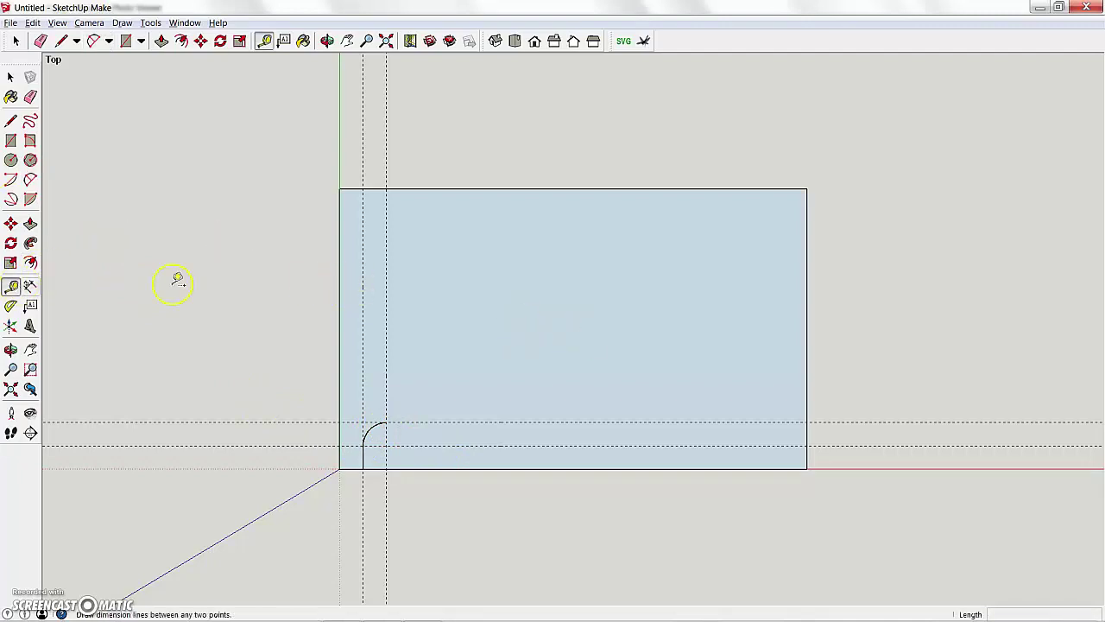
{"action": "left_click", "coordinate": [809, 326]}
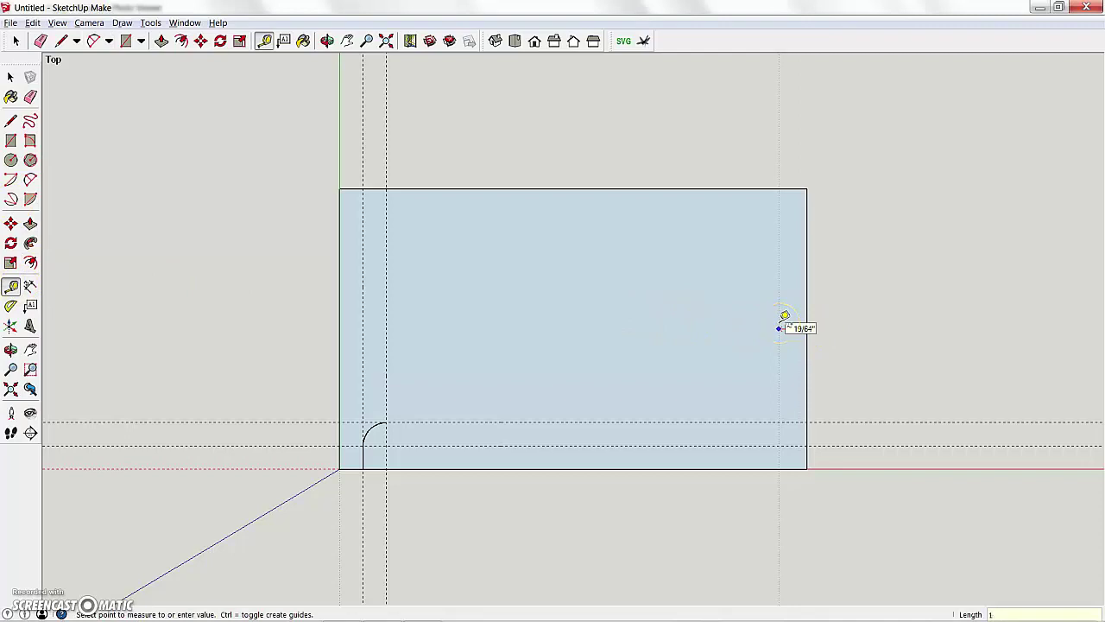
{"action": "left_click", "coordinate": [780, 328]}
{"action": "left_click", "coordinate": [783, 309]}
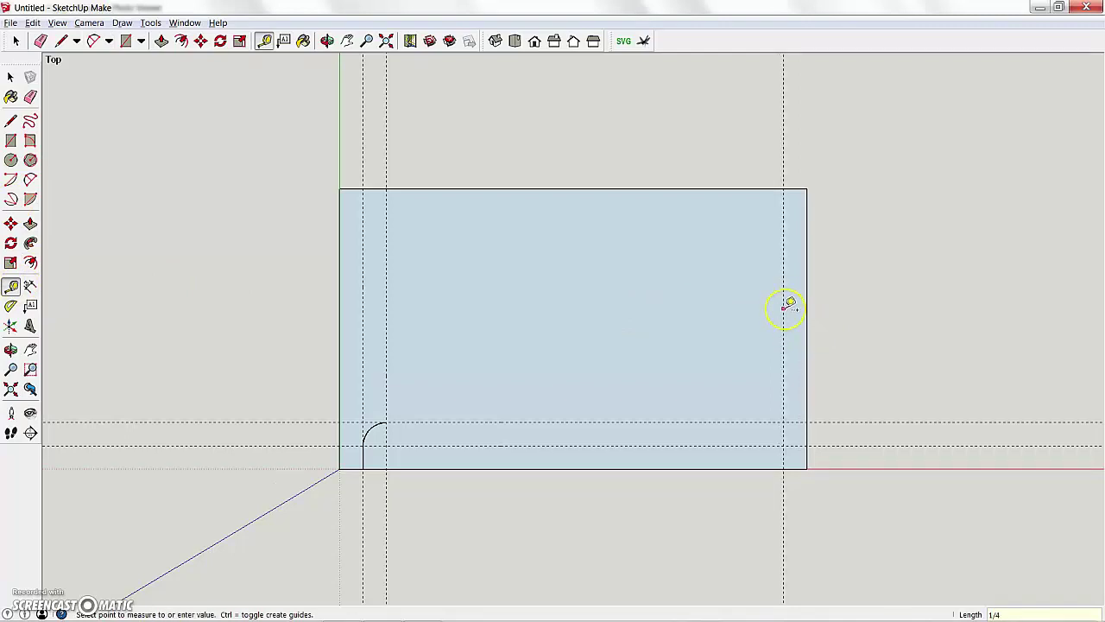
{"action": "type", "text": "1/"}
{"action": "key", "text": "Return"}
Step: Draw a horizontal line from the arc's upper end along the upper guide to the inner right guide
{"action": "left_click", "coordinate": [11, 121]}
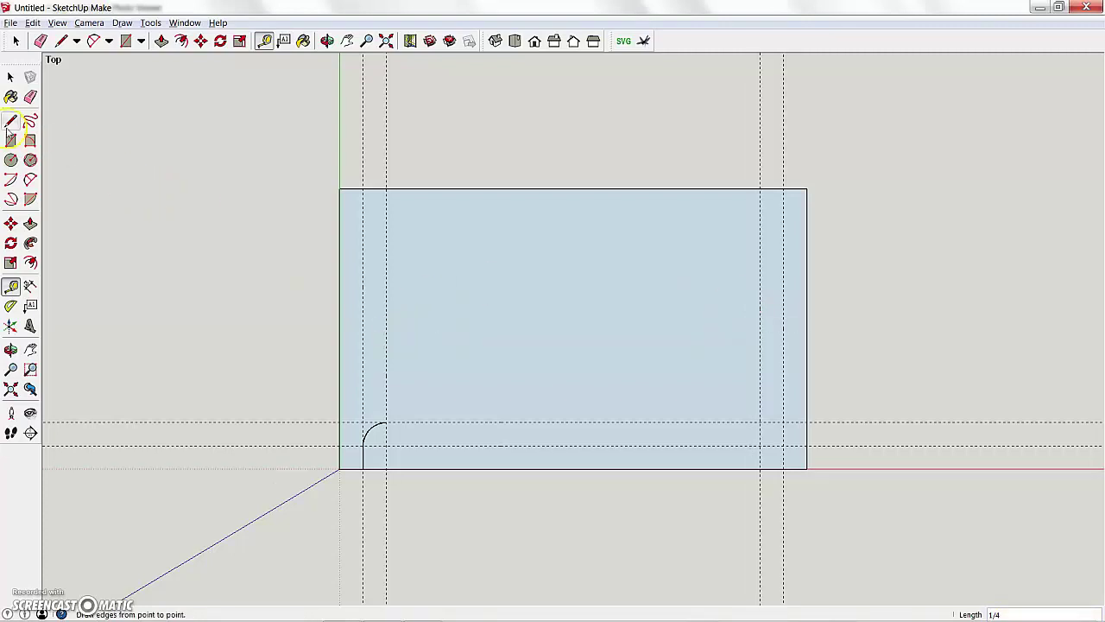
{"action": "left_click", "coordinate": [387, 423]}
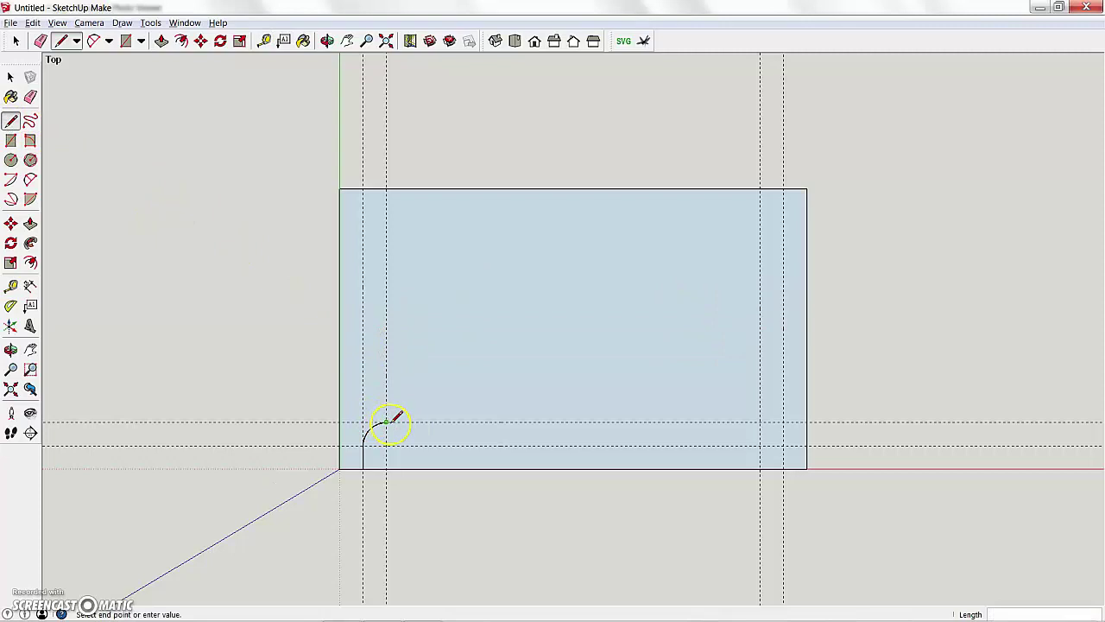
{"action": "left_click", "coordinate": [760, 423]}
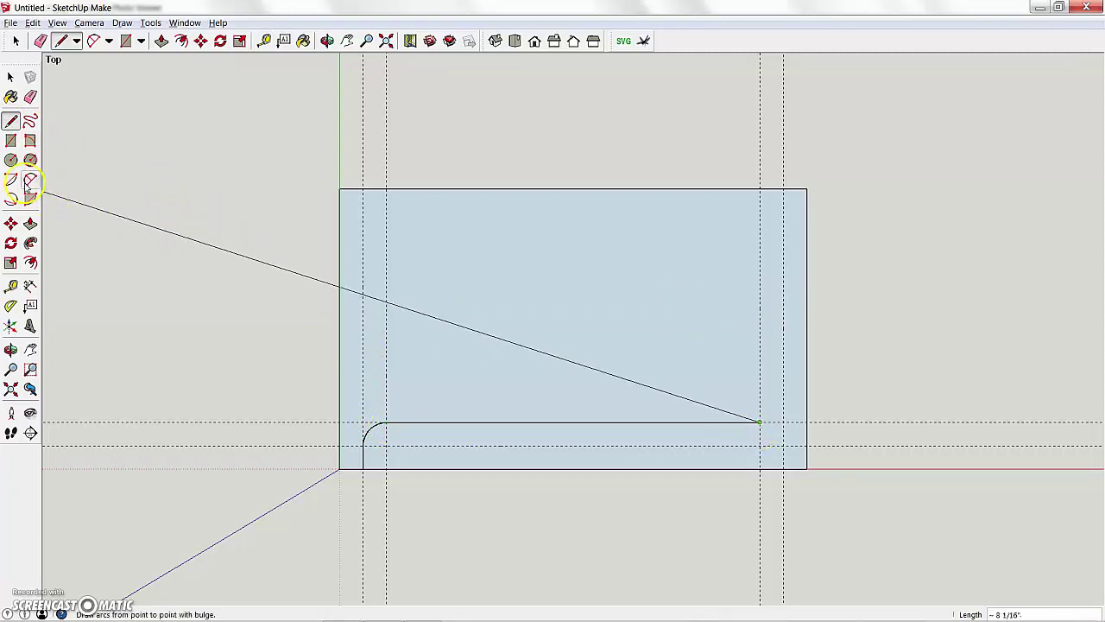
Step: Outline the right foot with a rounding arc between the two guide intersections and a vertical line down to the bottom edge
{"action": "left_click", "coordinate": [30, 179]}
{"action": "left_click", "coordinate": [760, 424]}
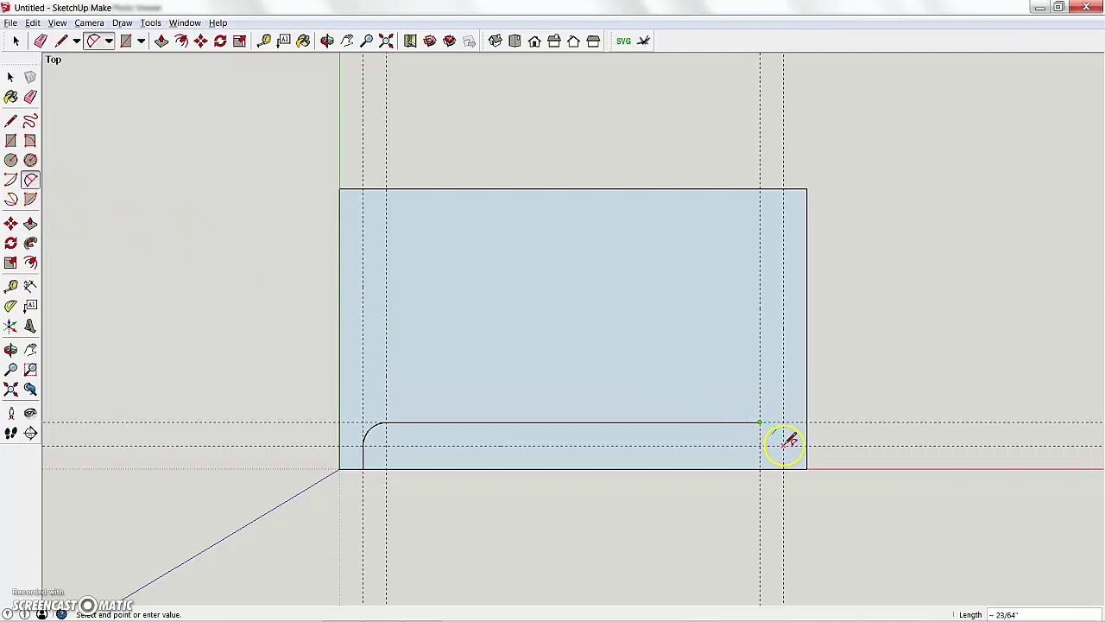
{"action": "left_click", "coordinate": [783, 446]}
{"action": "left_click", "coordinate": [776, 431]}
{"action": "left_click", "coordinate": [11, 121]}
{"action": "left_click", "coordinate": [783, 445]}
{"action": "left_click", "coordinate": [783, 469]}
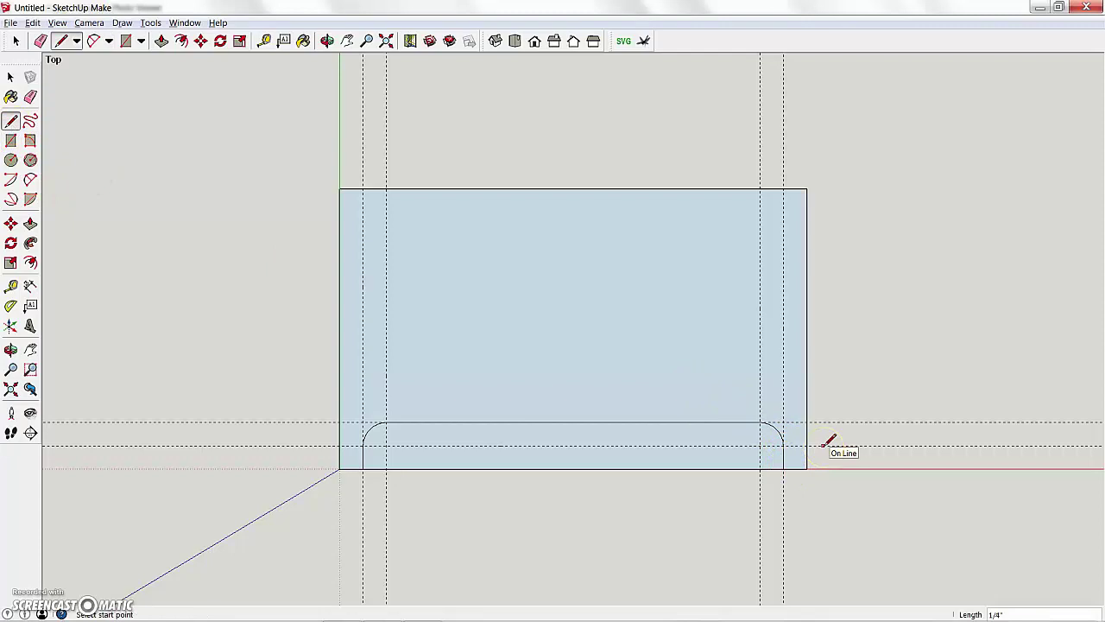
Step: Erase the bottom edge between the two feet and remove all the vertical and horizontal guides
{"action": "key", "text": "e"}
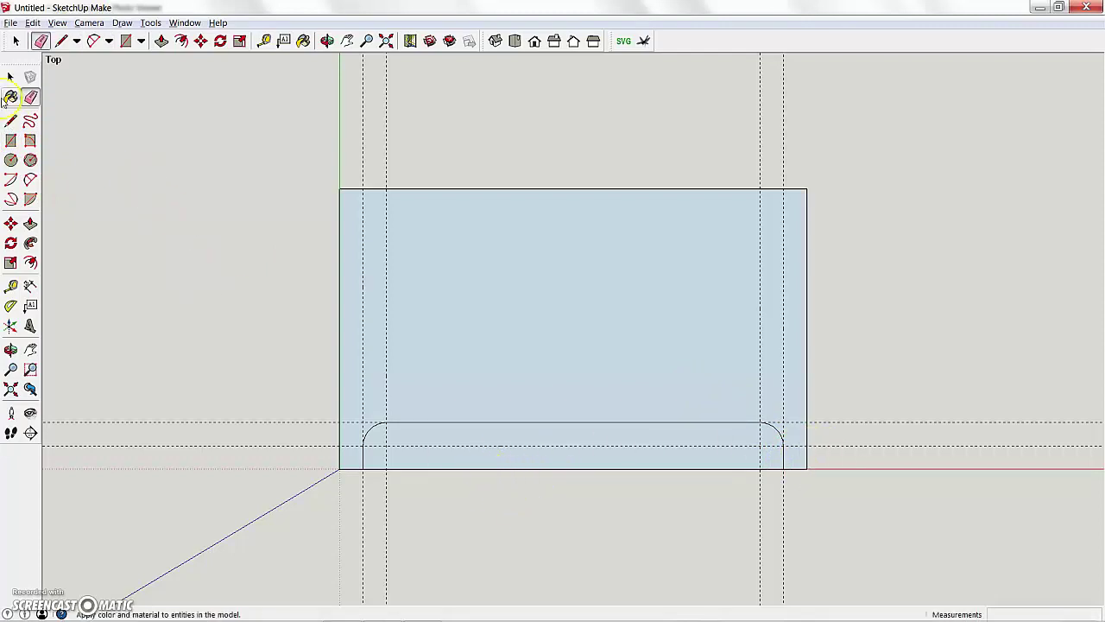
{"action": "left_click", "coordinate": [500, 469]}
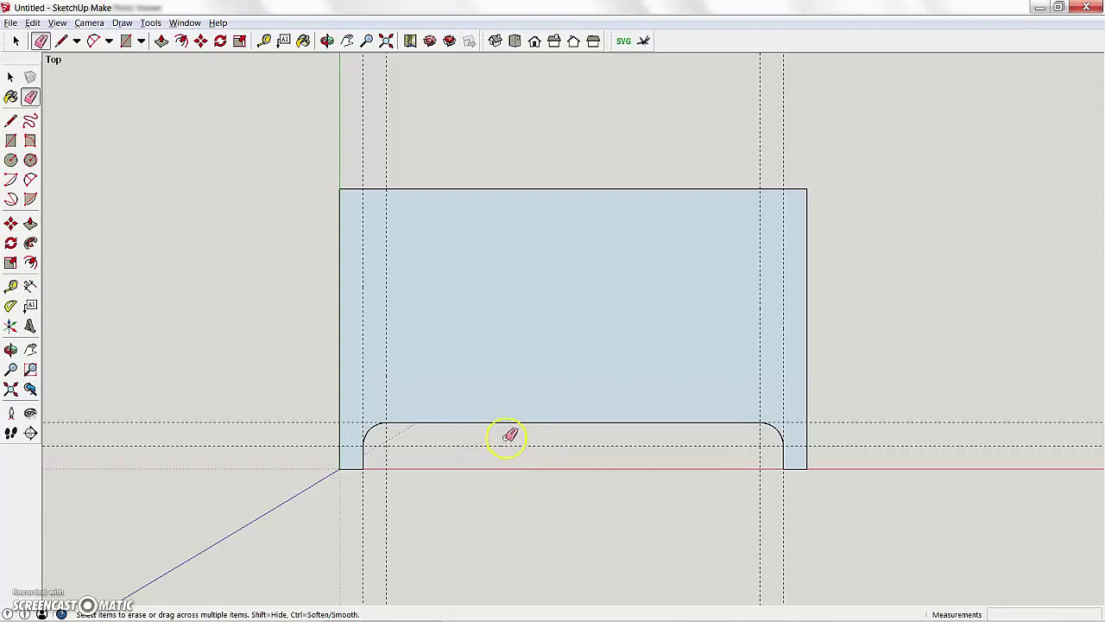
{"action": "left_click", "coordinate": [364, 256]}
{"action": "left_click", "coordinate": [385, 261]}
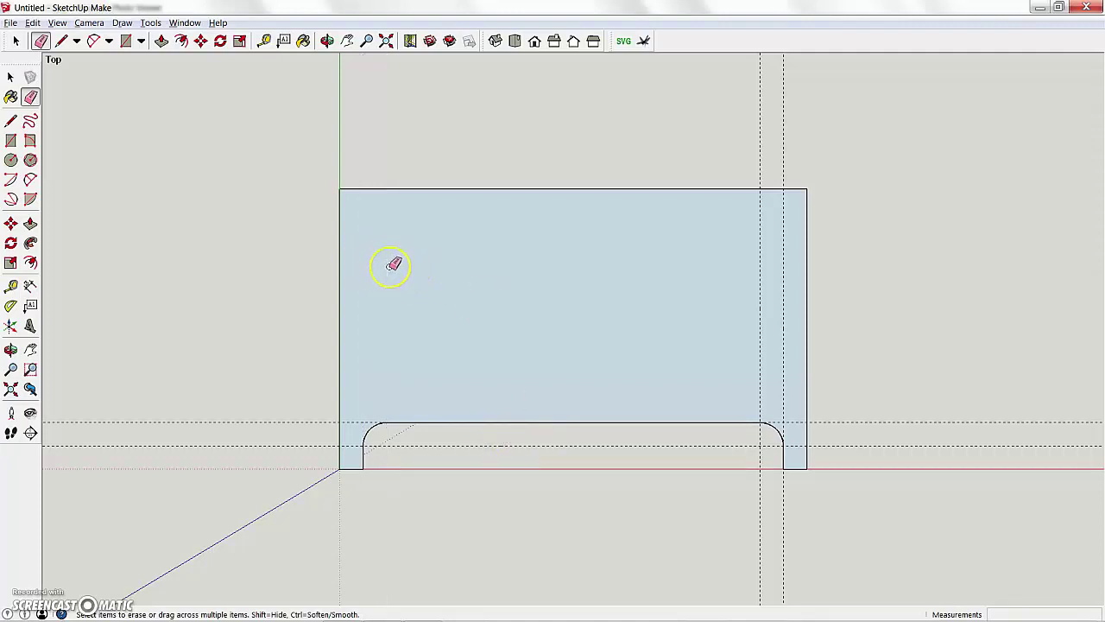
{"action": "left_click", "coordinate": [764, 293]}
{"action": "left_click", "coordinate": [785, 293]}
{"action": "left_click", "coordinate": [871, 445]}
{"action": "left_click", "coordinate": [829, 408]}
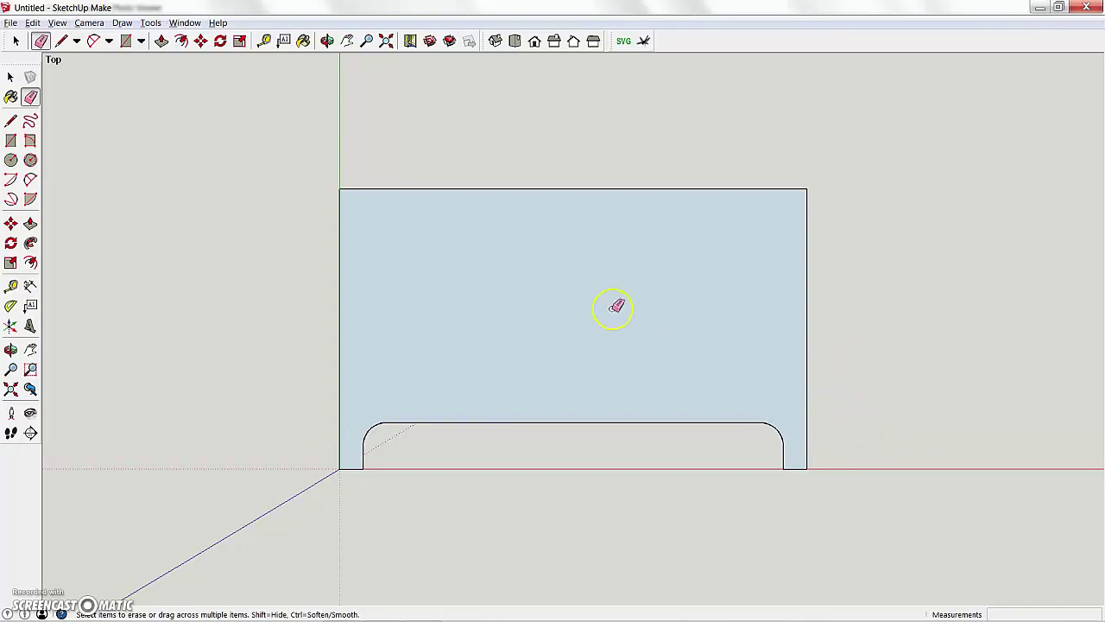
Step: Switch to Windows Photo Viewer to check the slots on the box sketch and return to the SketchUp model
{"action": "mouse_move", "coordinate": [629, 296]}
{"action": "left_mouse_down"}
{"action": "mouse_move", "coordinate": [588, 287]}
{"action": "mouse_move", "coordinate": [483, 297]}
{"action": "mouse_move", "coordinate": [495, 190]}
{"action": "mouse_move", "coordinate": [523, 185]}
{"action": "mouse_move", "coordinate": [529, 197]}
{"action": "left_mouse_up"}
{"action": "key", "text": "alt+Tab"}
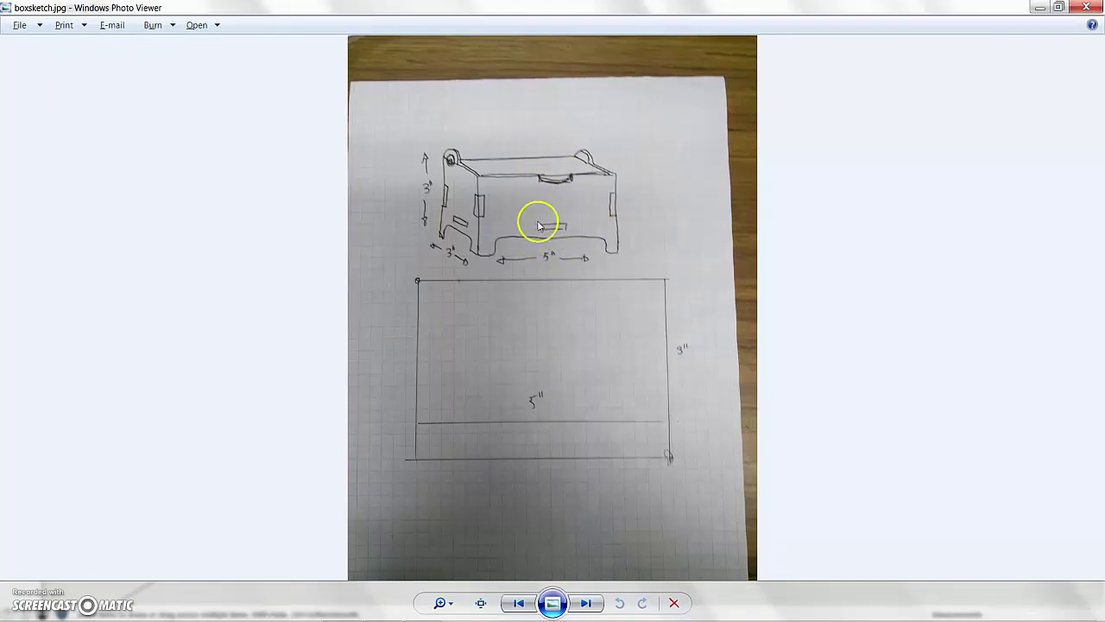
{"action": "key", "text": "alt+Tab"}
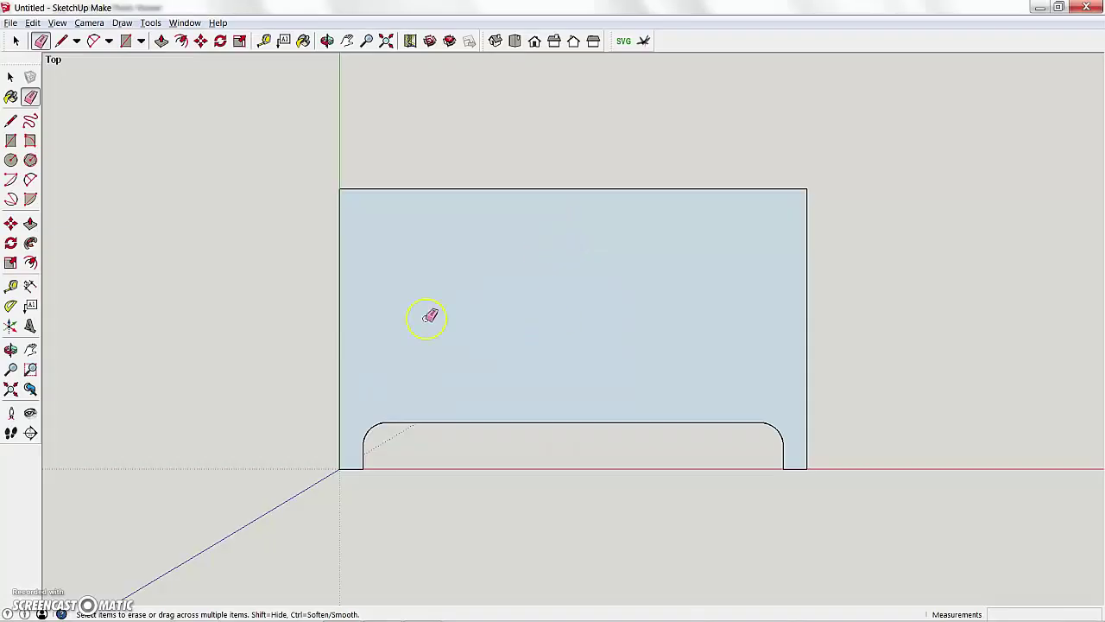
Step: Place a horizontal guide 1/8" above the foot cutout's upper edge and another guide 1/8" above that one
{"action": "left_click", "coordinate": [10, 285]}
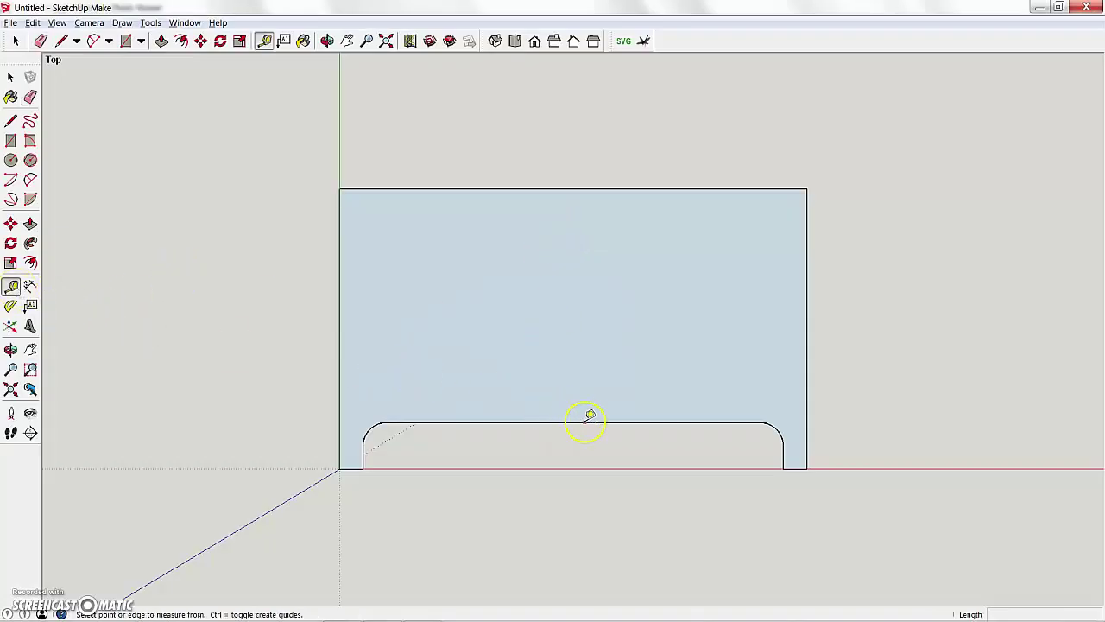
{"action": "left_click", "coordinate": [591, 418]}
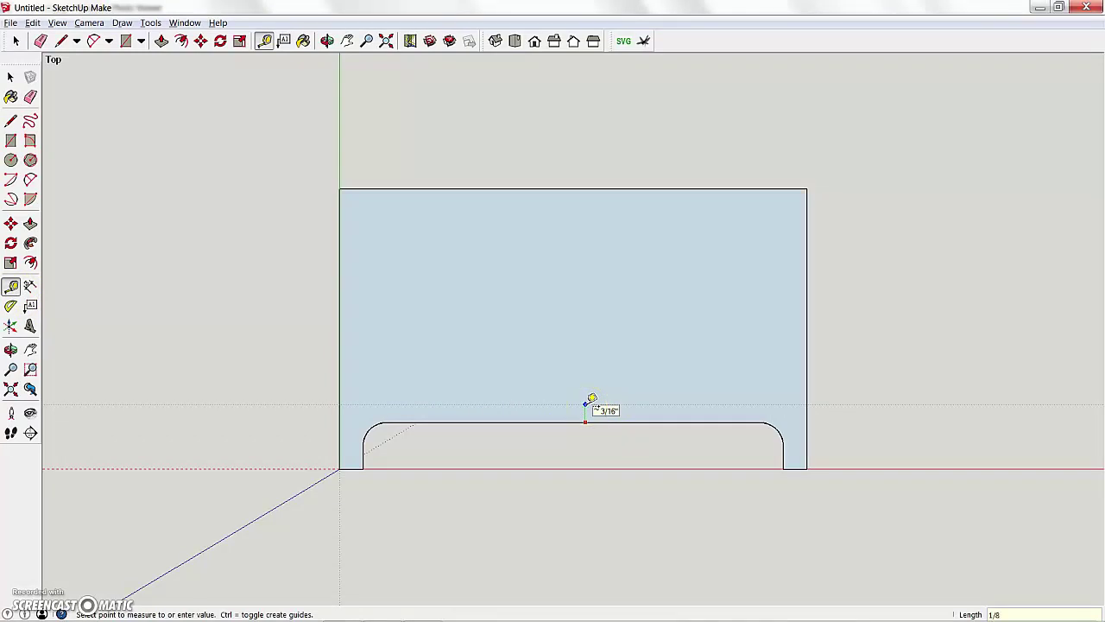
{"action": "left_click", "coordinate": [588, 403]}
{"action": "left_click", "coordinate": [518, 316]}
{"action": "left_click", "coordinate": [599, 407]}
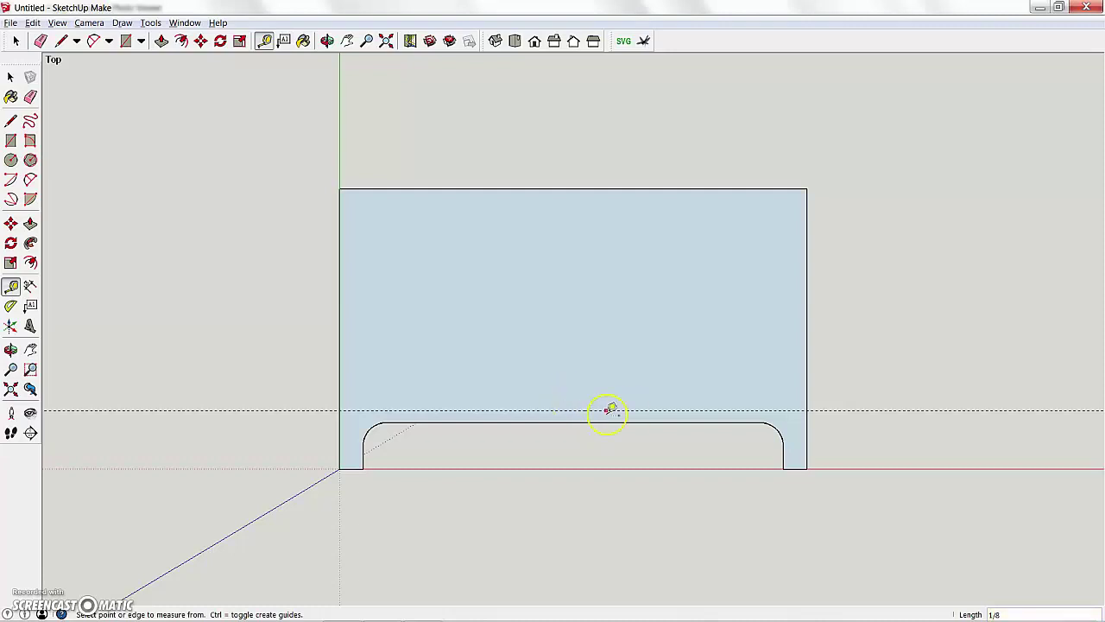
{"action": "left_click", "coordinate": [631, 407]}
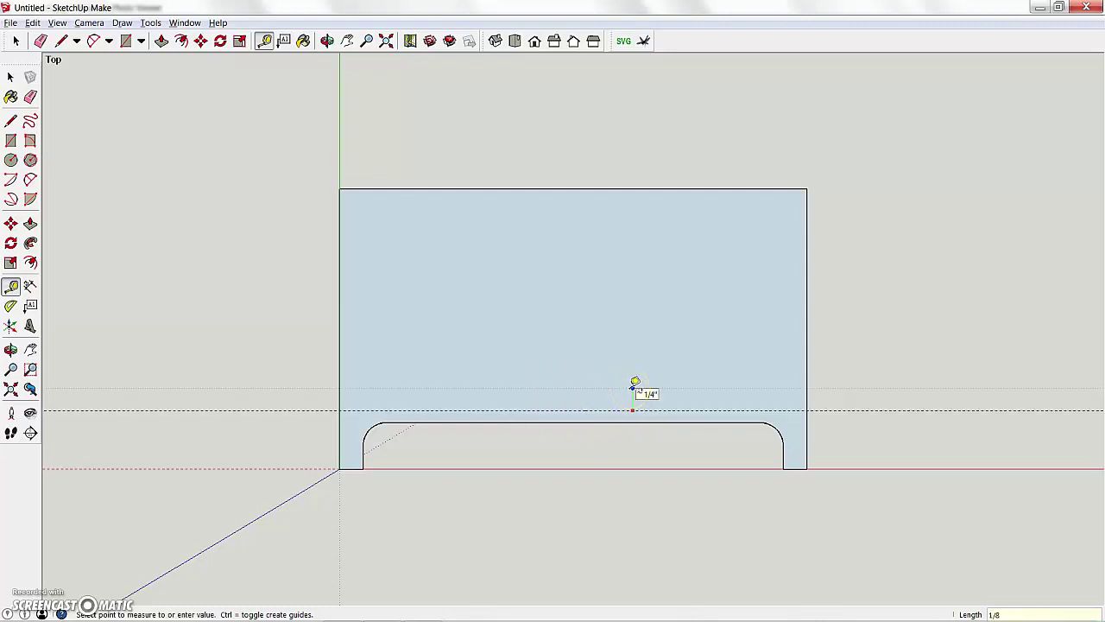
{"action": "key", "text": "Return"}
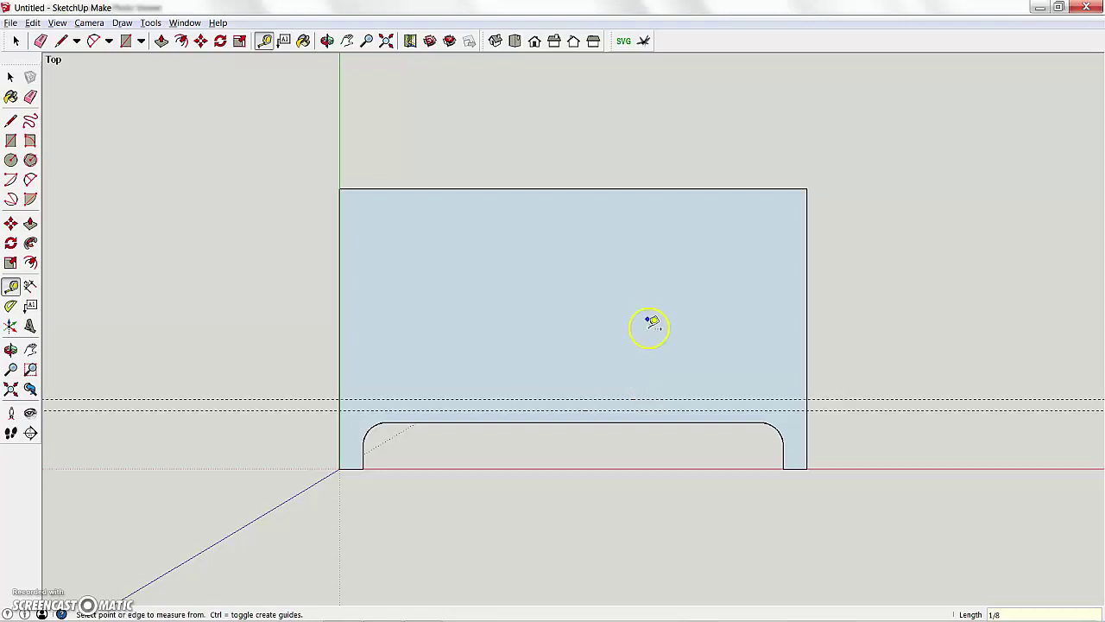
Step: Place a horizontal guide 1/8" below the panel's top edge and a vertical guide along its left edge
{"action": "left_click", "coordinate": [584, 190]}
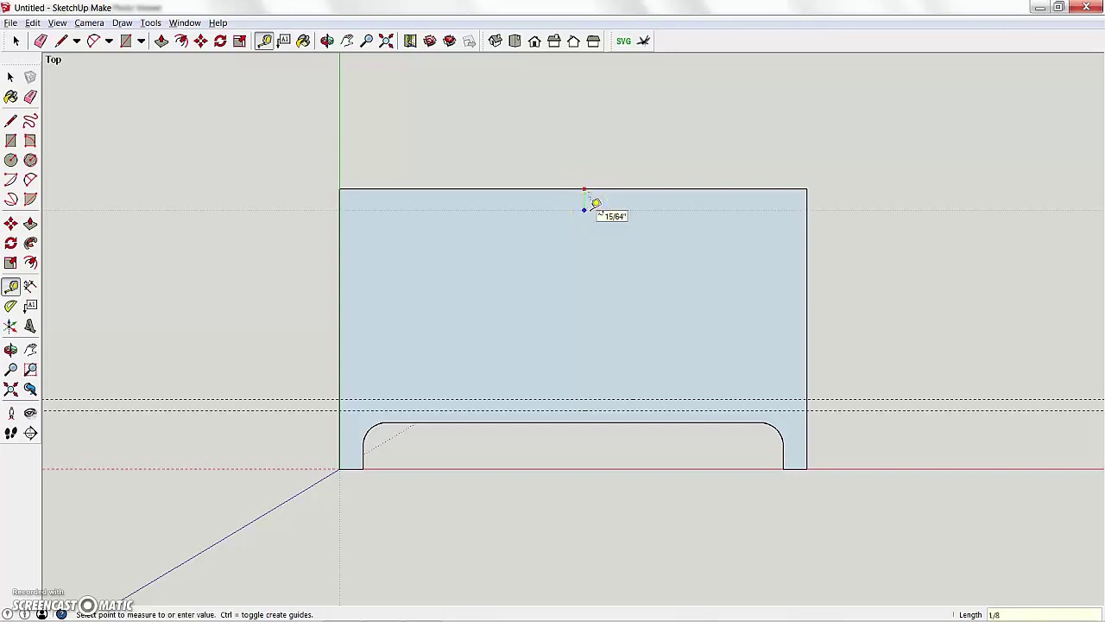
{"action": "key", "text": "Return"}
{"action": "left_click", "coordinate": [565, 198]}
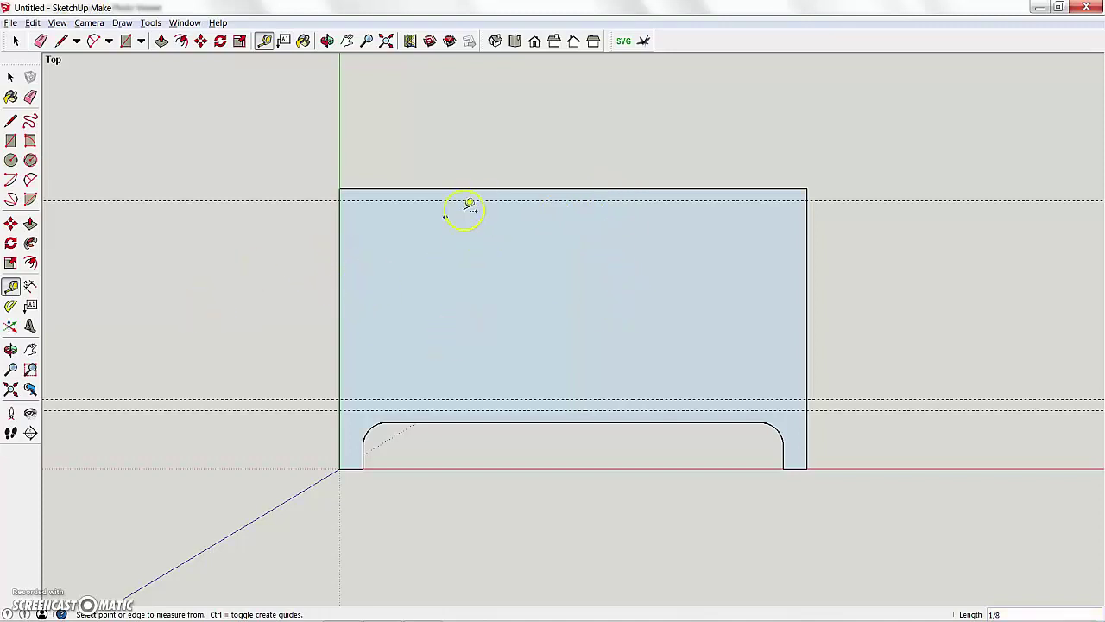
{"action": "left_click", "coordinate": [341, 286]}
{"action": "left_click", "coordinate": [346, 287]}
Step: Copy the left-edge guide to the panel's right edge and divide the distance into five equal spaces with /5
{"action": "left_click", "coordinate": [11, 223]}
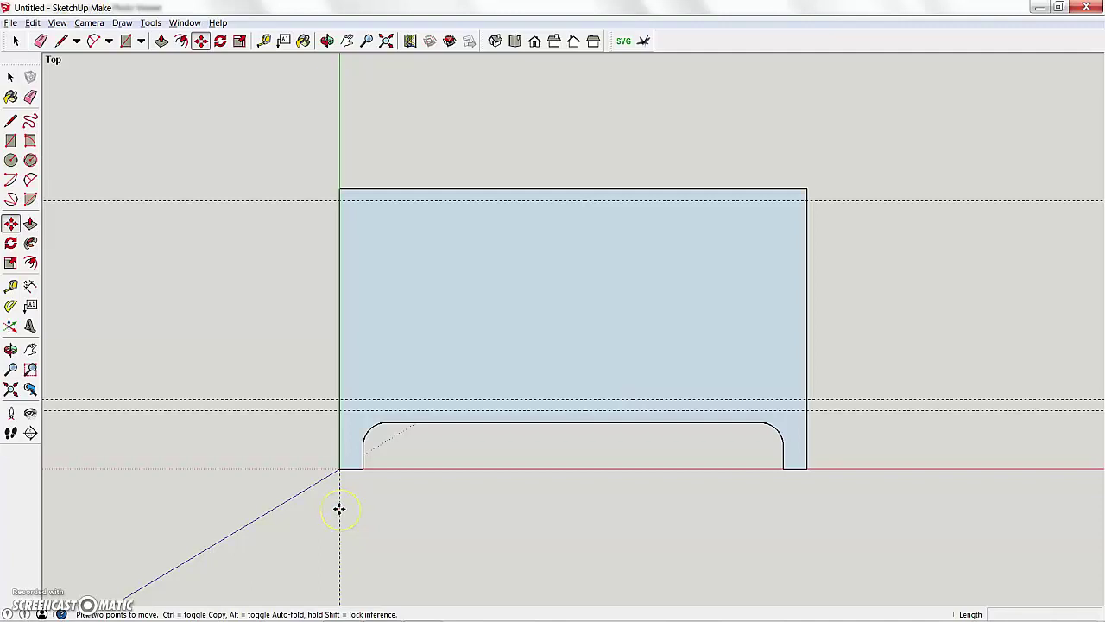
{"action": "left_click_drag", "start_coordinate": [340, 508], "coordinate": [712, 507]}
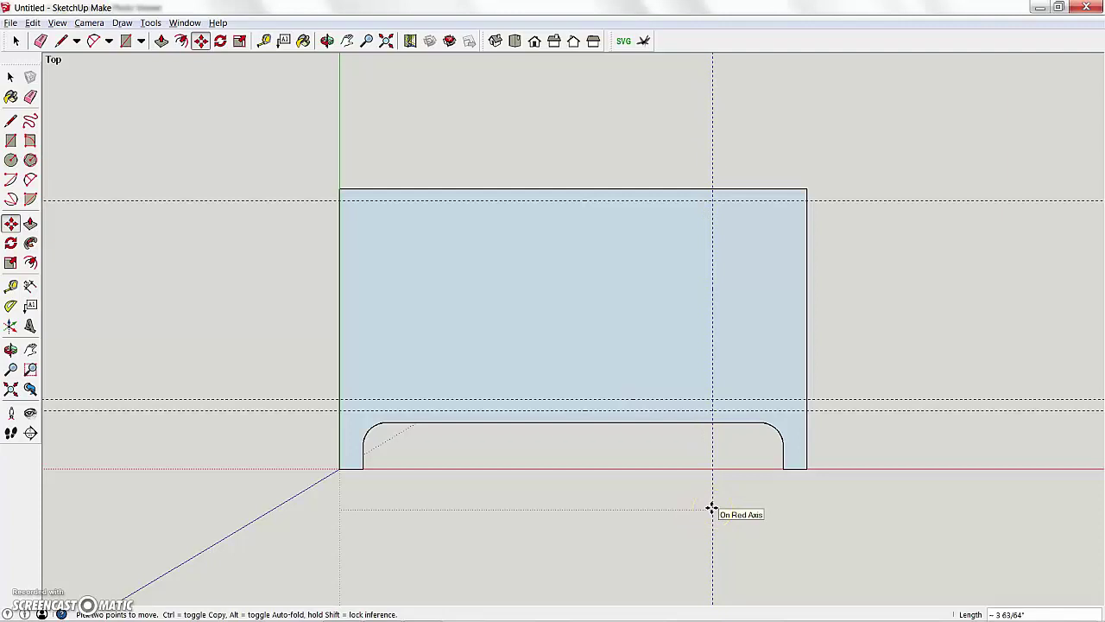
{"action": "key", "text": "ctrl"}
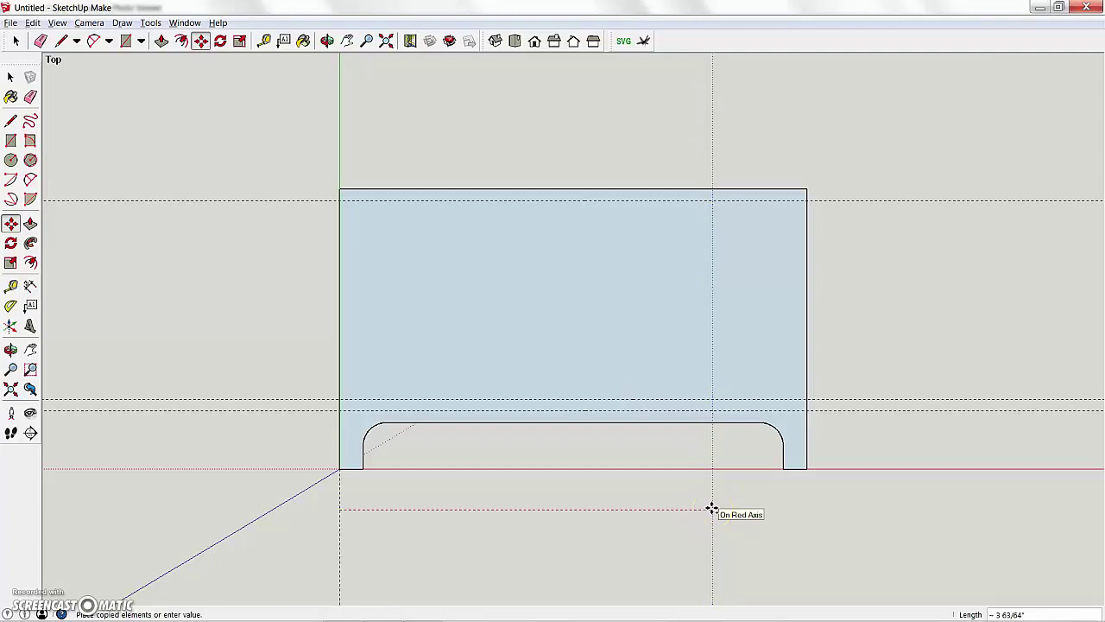
{"action": "left_click_drag", "start_coordinate": [712, 510], "coordinate": [808, 466]}
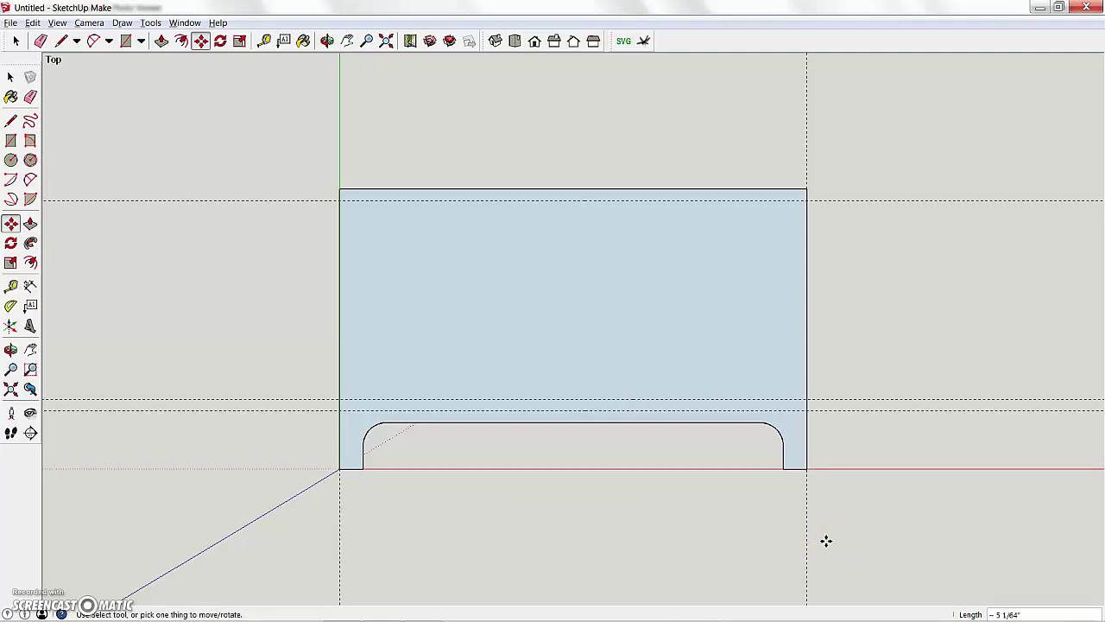
{"action": "type", "text": "/5"}
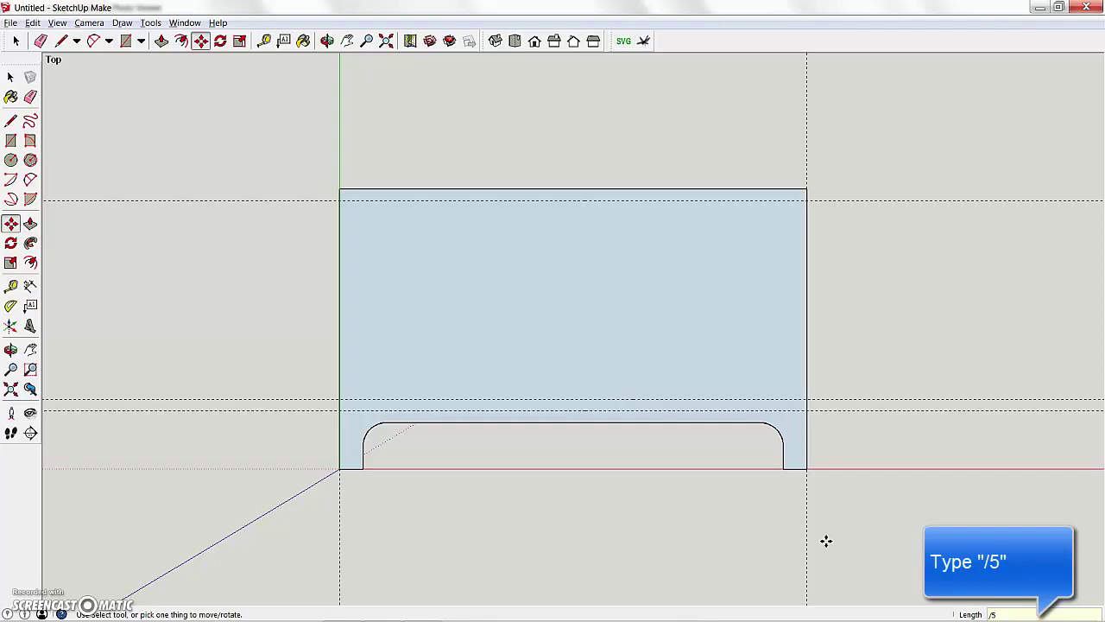
{"action": "key", "text": "Return"}
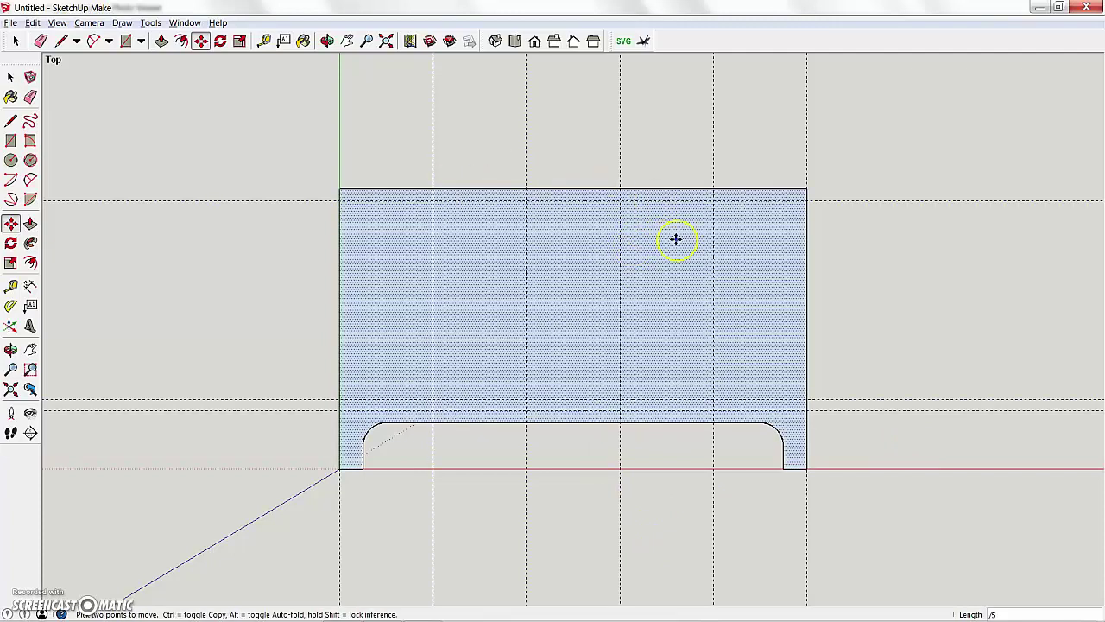
Step: Draw 1" by 1/8" rectangles in the middle fifth, one at the top edge and one between the two lower guides
{"action": "key", "text": "r"}
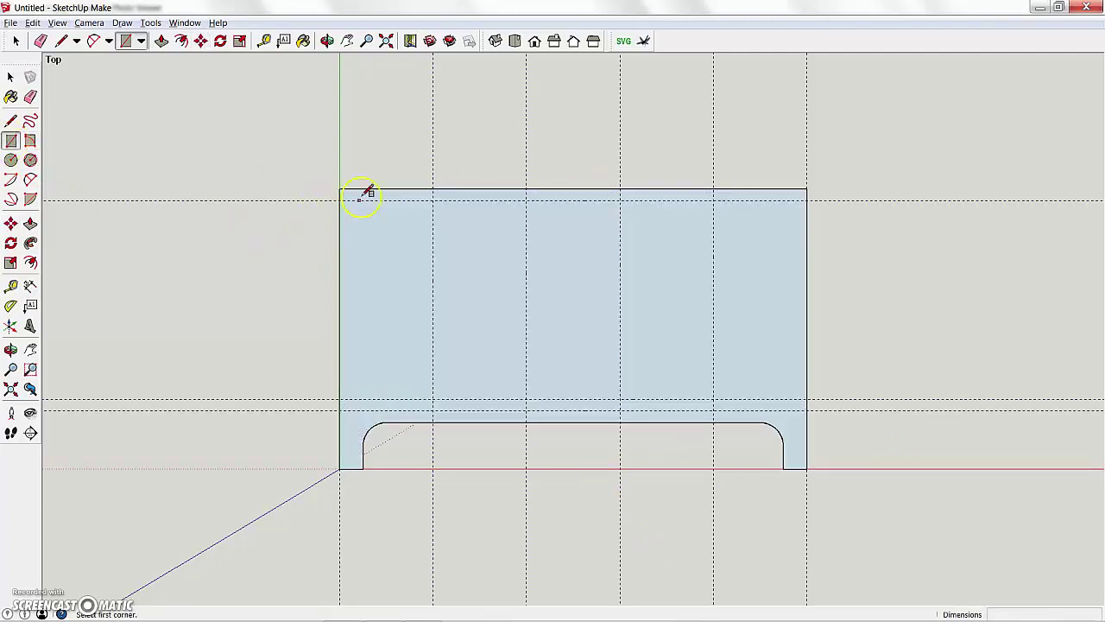
{"action": "left_click", "coordinate": [526, 199]}
{"action": "left_click", "coordinate": [620, 188]}
{"action": "left_click", "coordinate": [526, 409]}
{"action": "left_click", "coordinate": [620, 399]}
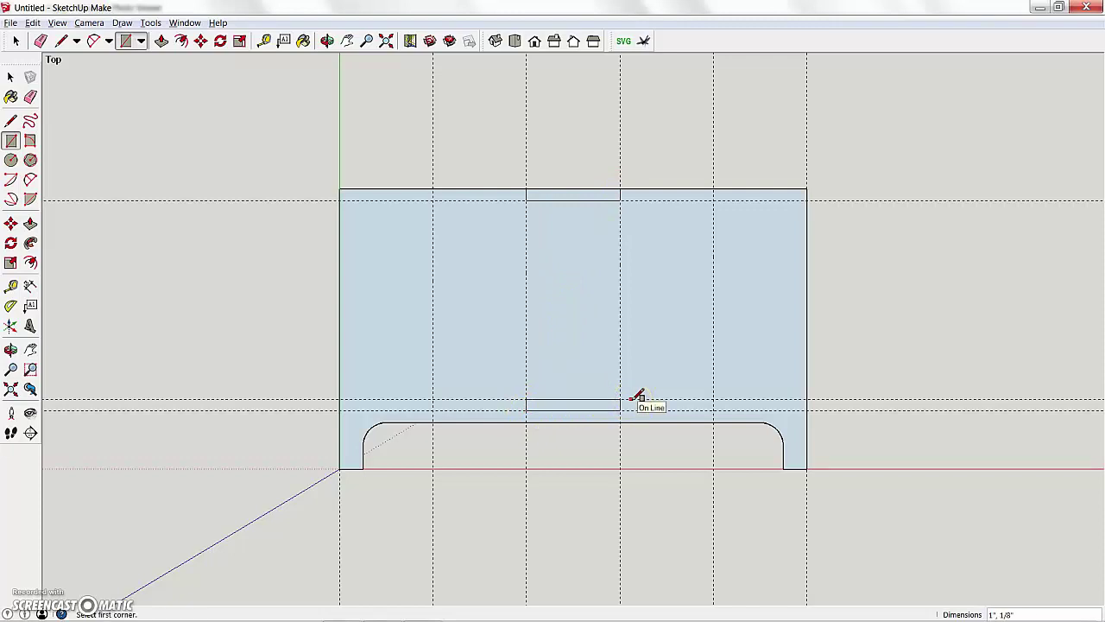
Step: Open the notch by erasing the top rectangle's upper edge, and delete the lower rectangle's face to make a slot
{"action": "key", "text": "e"}
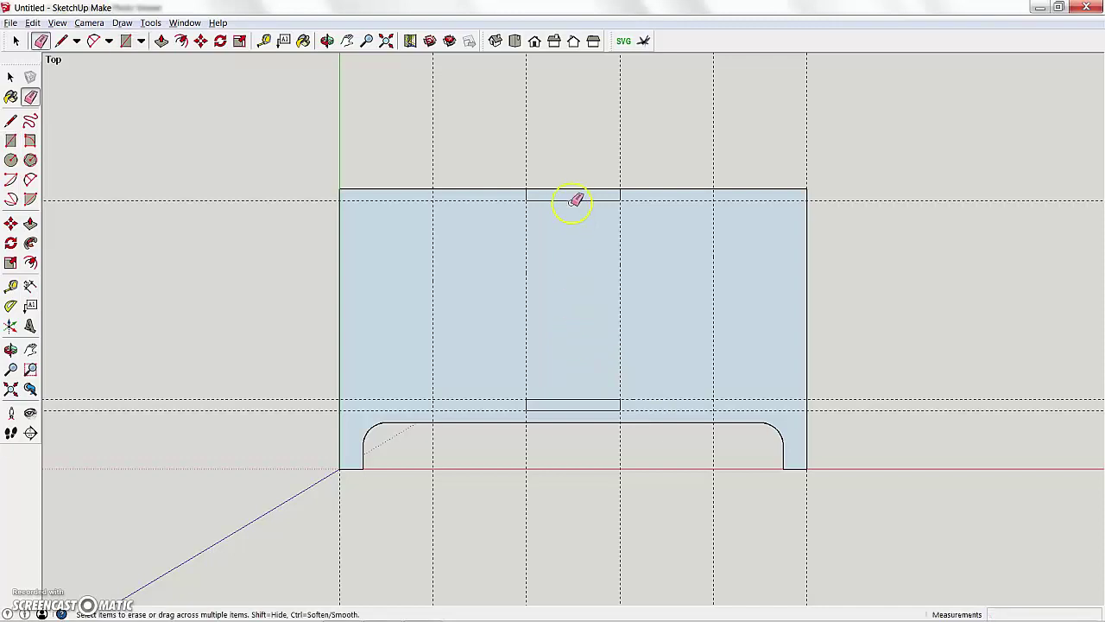
{"action": "left_click", "coordinate": [573, 188]}
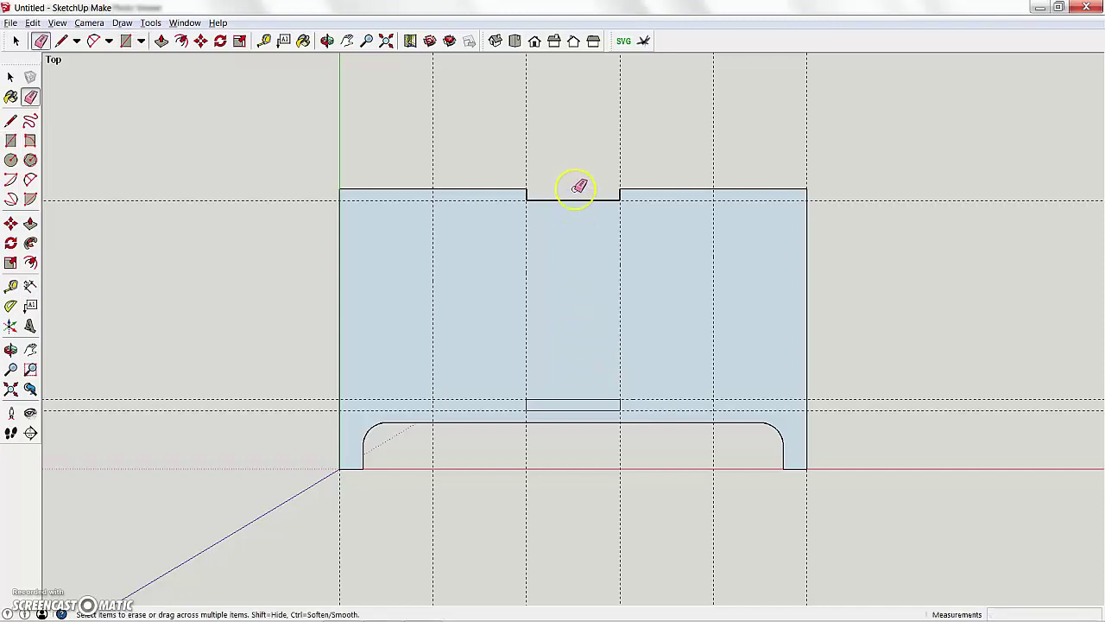
{"action": "key", "text": "space"}
{"action": "left_click", "coordinate": [561, 405]}
{"action": "key", "text": "Delete"}
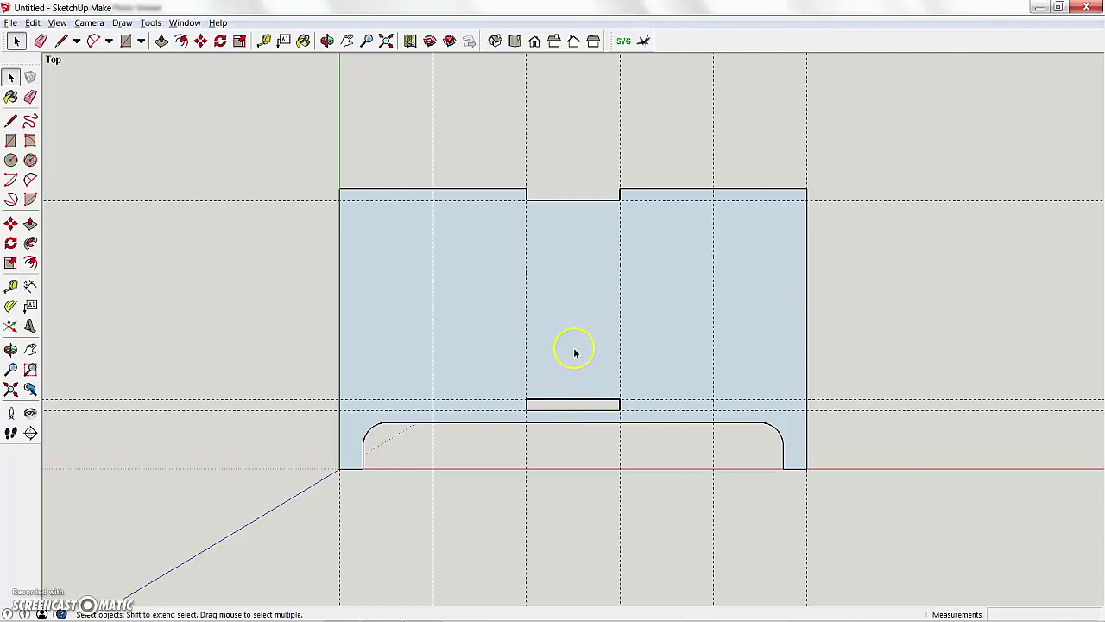
Step: Erase the vertical guides dividing the panel and all the horizontal guides, keeping the left-edge guide
{"action": "key", "text": "e"}
{"action": "left_click", "coordinate": [526, 292]}
{"action": "left_click", "coordinate": [433, 286]}
{"action": "left_click", "coordinate": [456, 200]}
{"action": "mouse_move", "coordinate": [616, 159]}
{"action": "left_mouse_down"}
{"action": "mouse_move", "coordinate": [785, 141]}
{"action": "mouse_move", "coordinate": [765, 254]}
{"action": "left_mouse_up"}
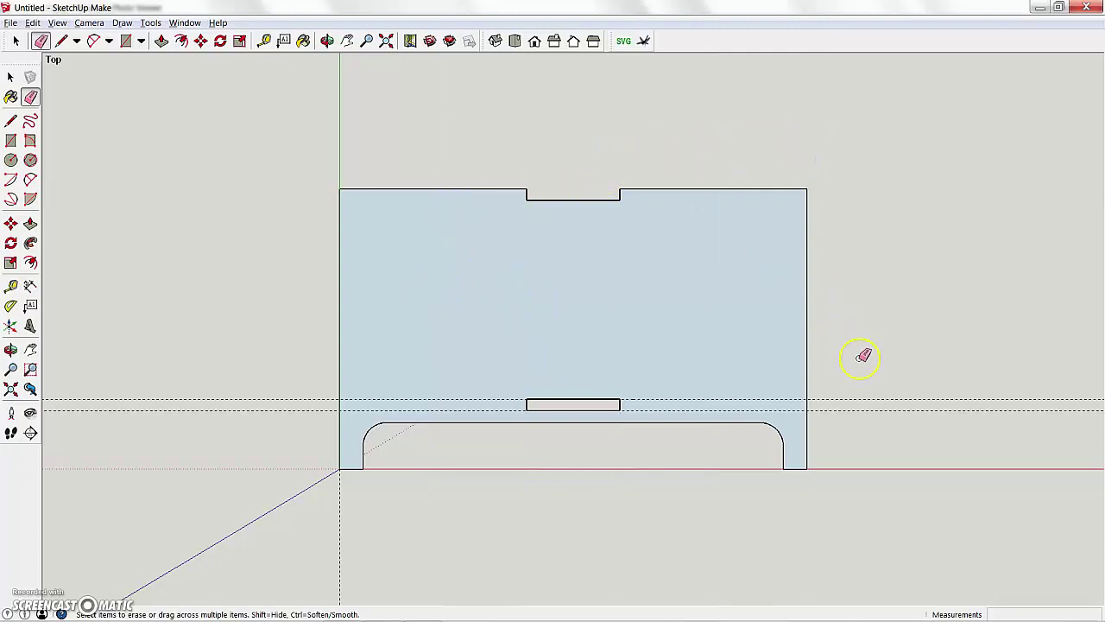
{"action": "left_click_drag", "start_coordinate": [878, 432], "coordinate": [874, 409]}
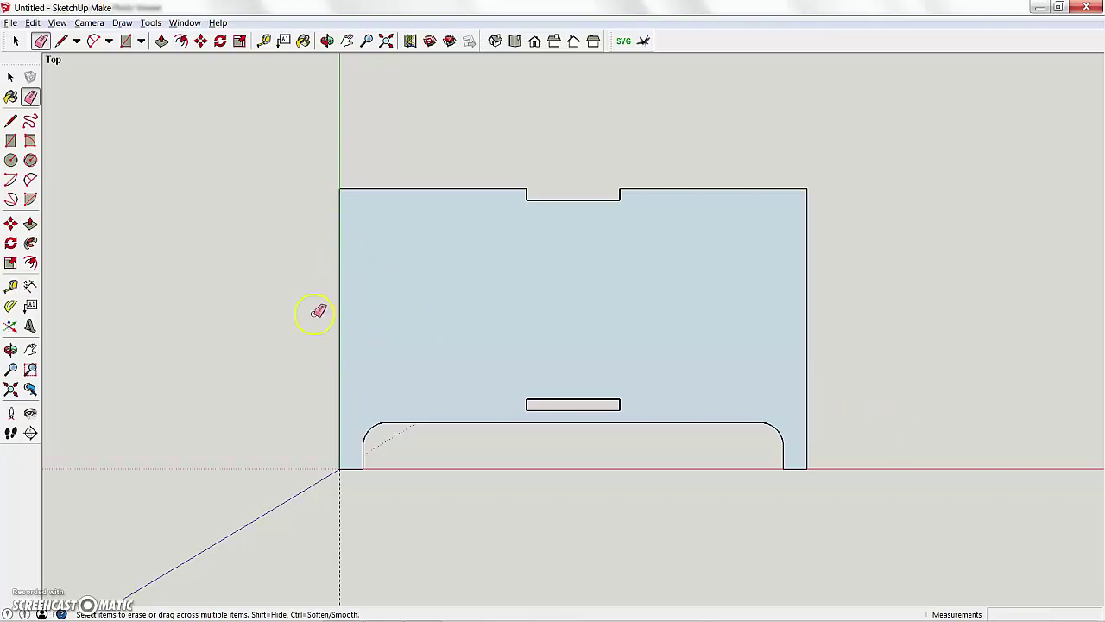
Step: Place a horizontal guide along the foot cutout's upper edge
{"action": "left_click", "coordinate": [10, 286]}
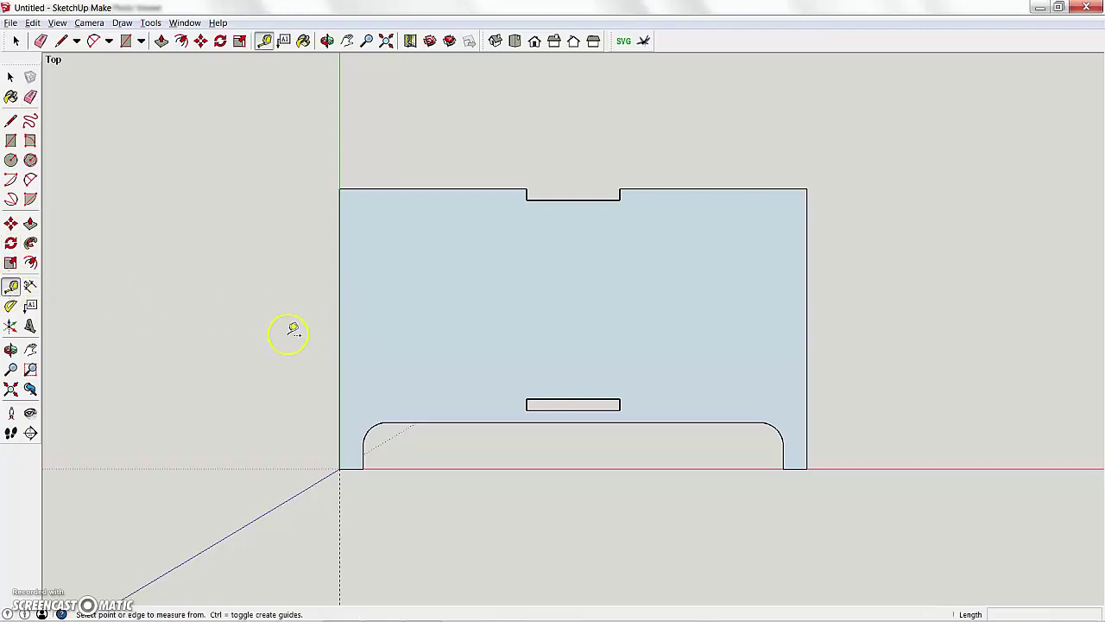
{"action": "left_click", "coordinate": [469, 422]}
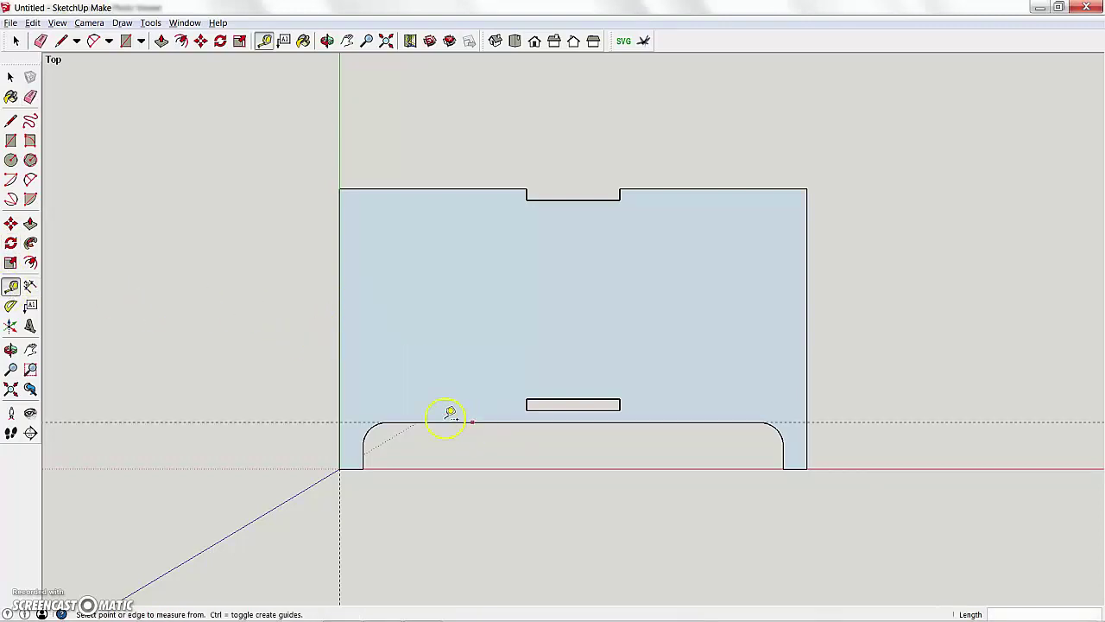
{"action": "left_click", "coordinate": [469, 188]}
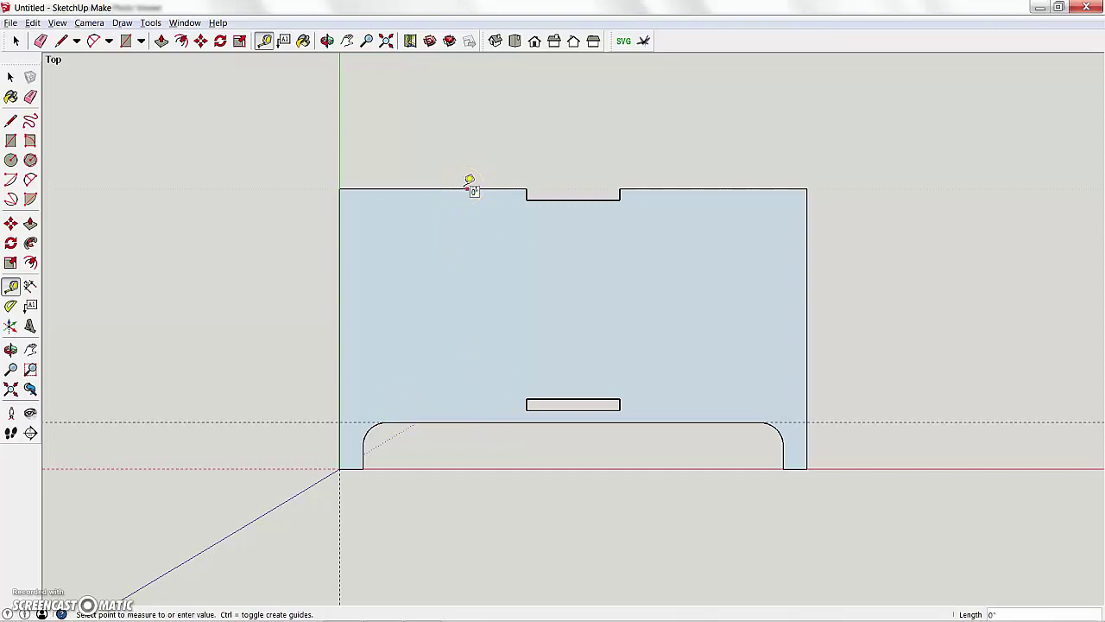
Step: Copy the cutout-edge guide up to the panel's top edge and divide the distance into five equal spaces with /5
{"action": "left_click", "coordinate": [11, 222]}
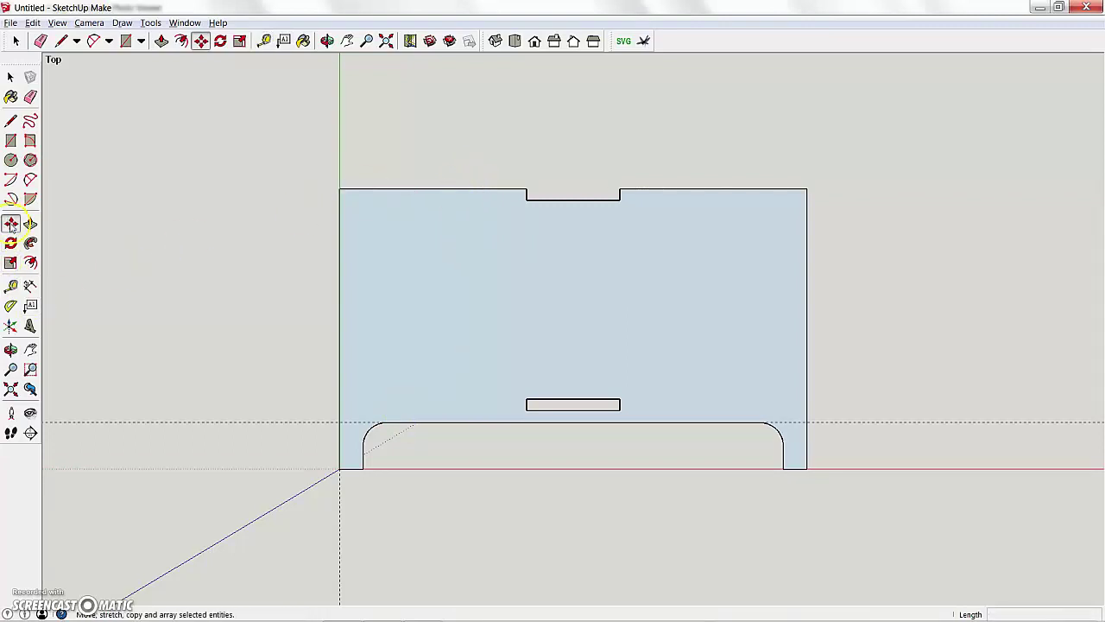
{"action": "left_click", "coordinate": [277, 420]}
{"action": "key", "text": "ctrl"}
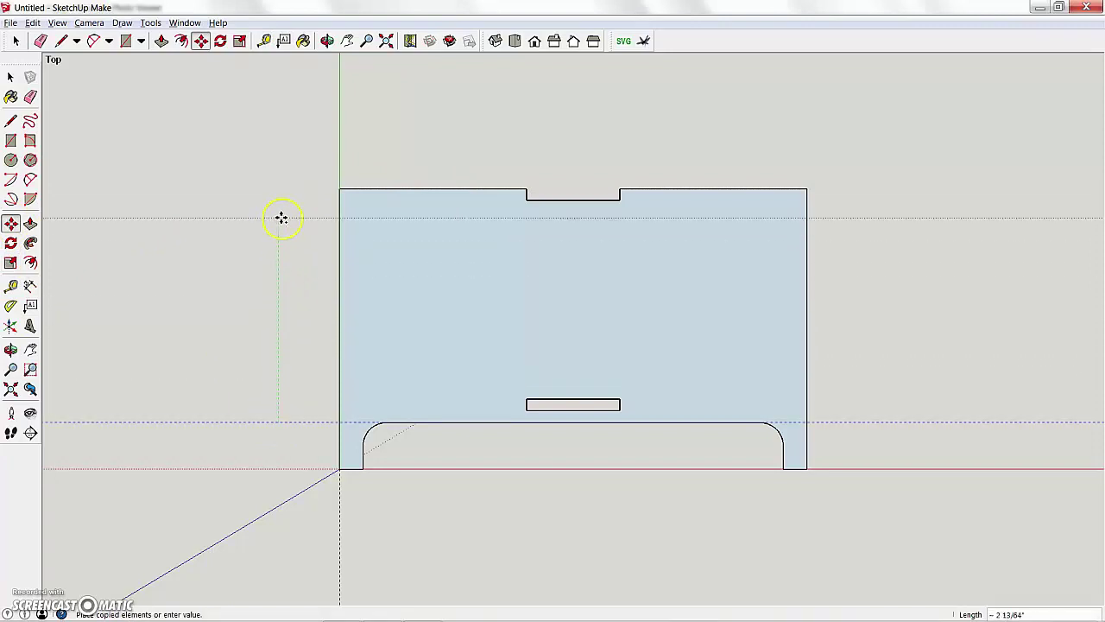
{"action": "left_click", "coordinate": [344, 187]}
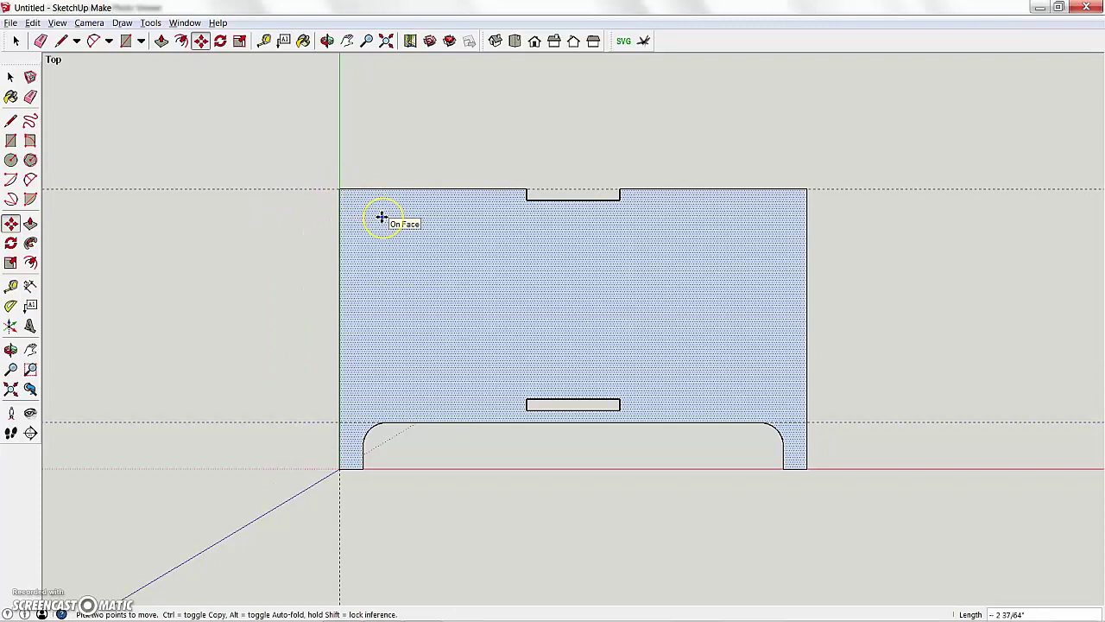
{"action": "type", "text": "/5"}
{"action": "key", "text": "Return"}
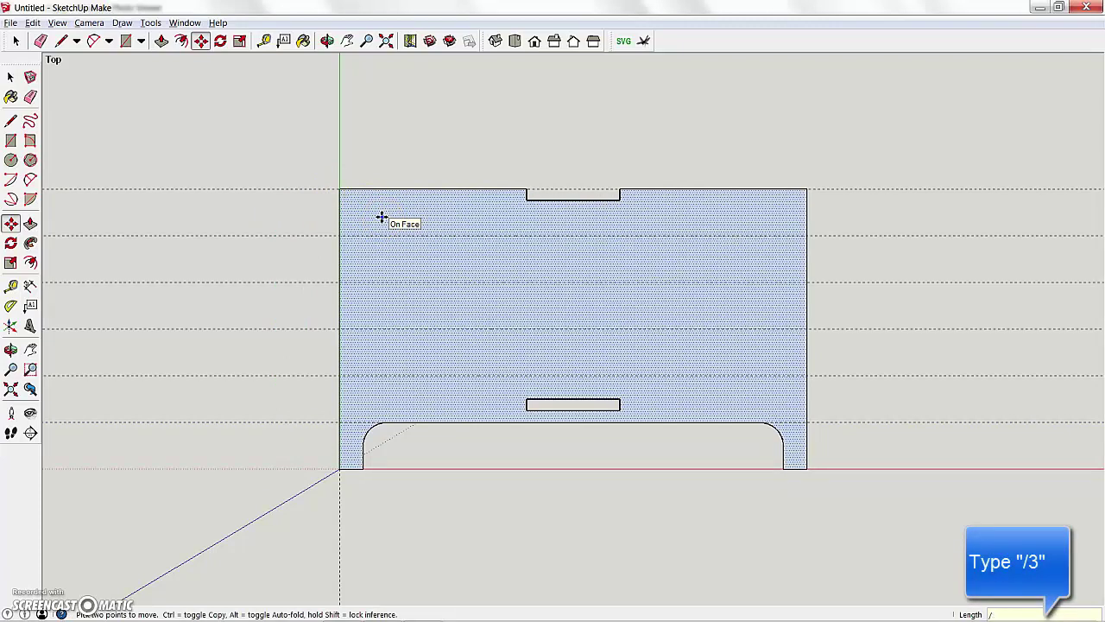
Step: Redivide the copied horizontal guides into three equal spaces with /3, and place vertical guides 1/8" inside both side edges
{"action": "key", "text": "Return"}
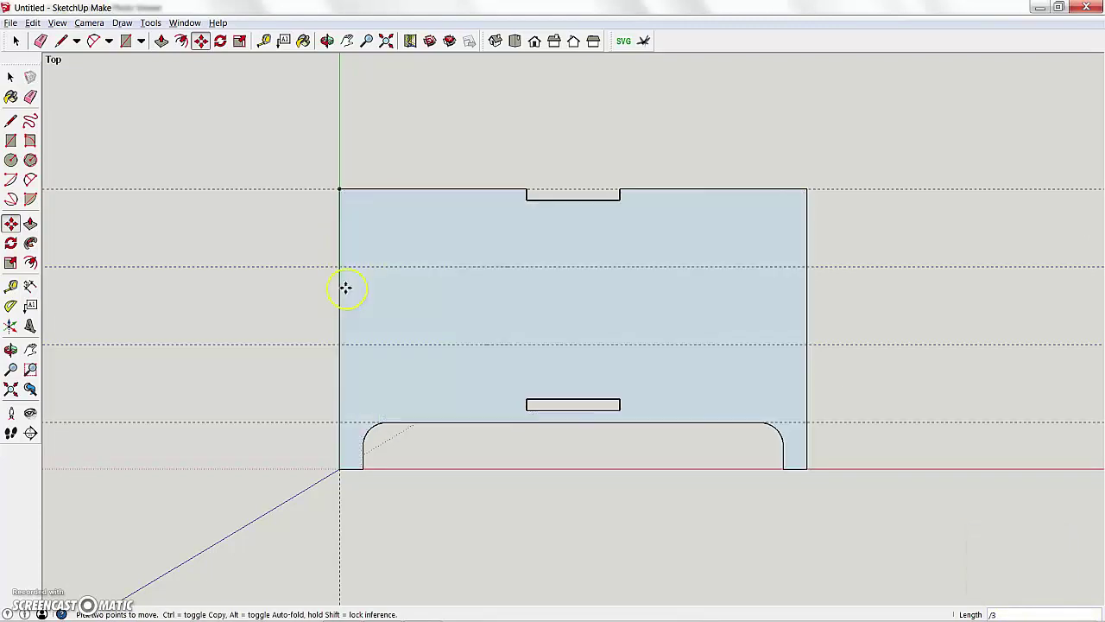
{"action": "left_click", "coordinate": [11, 286]}
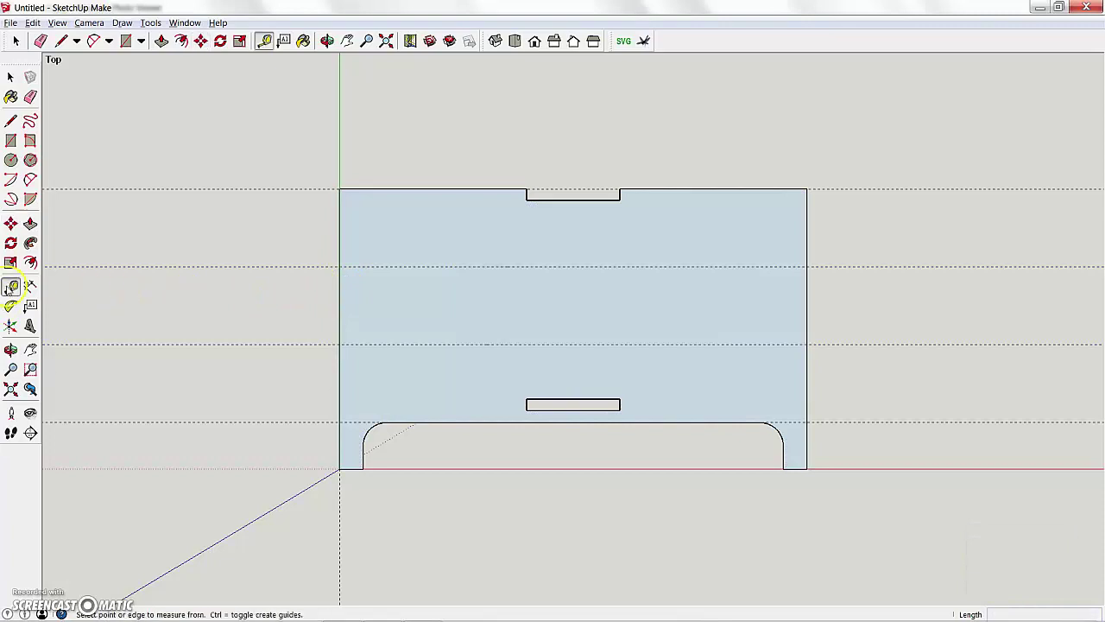
{"action": "left_click", "coordinate": [340, 306]}
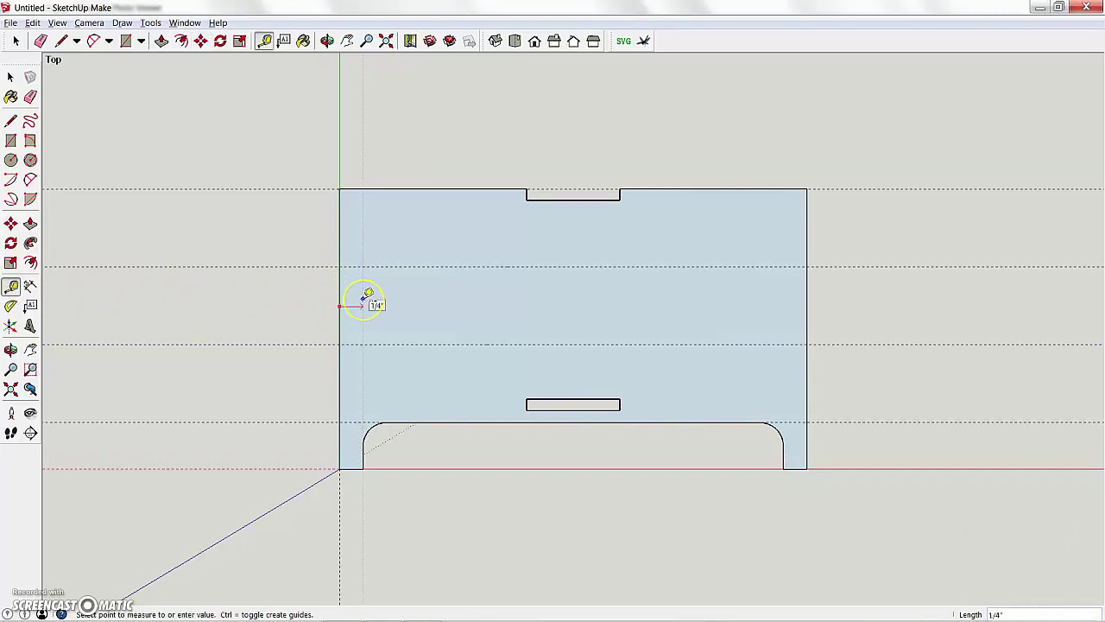
{"action": "key", "text": "Return"}
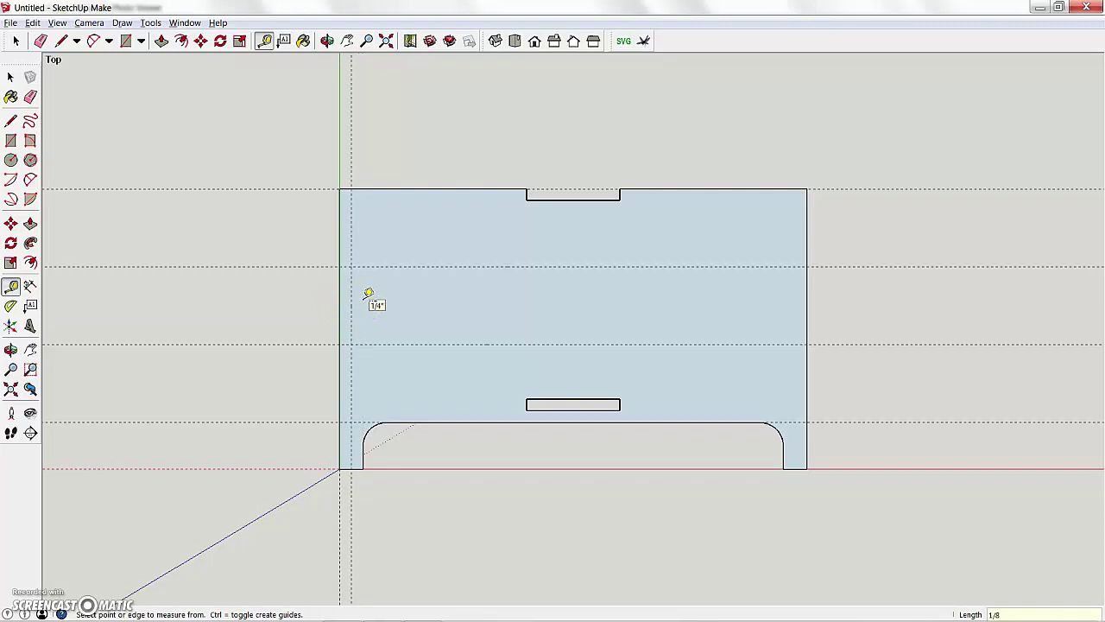
{"action": "left_click", "coordinate": [807, 298]}
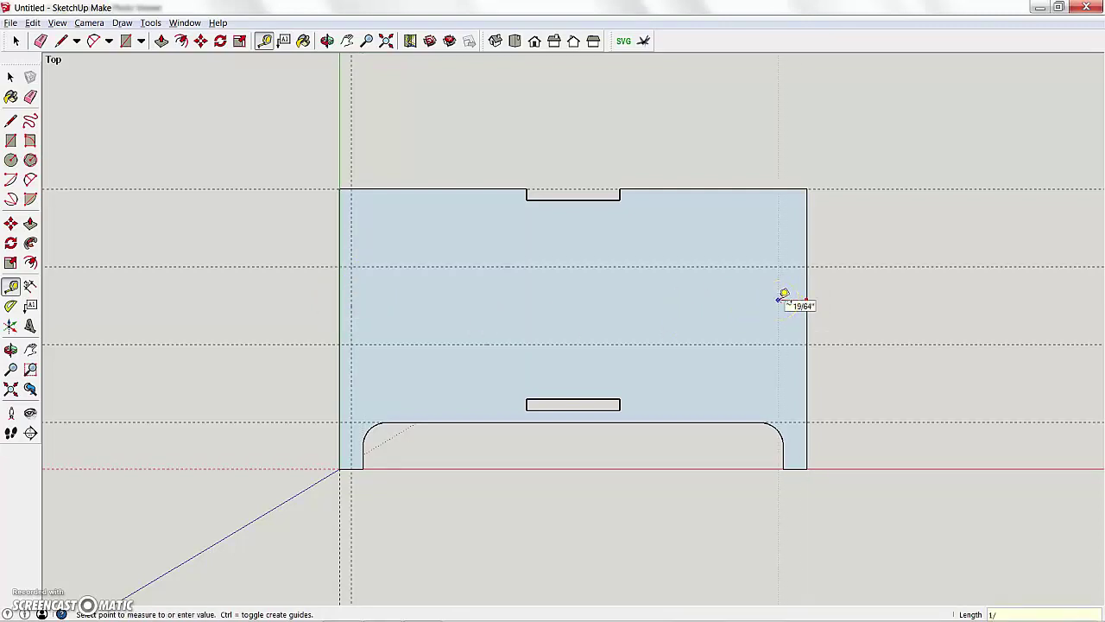
{"action": "key", "text": "Return"}
Step: Draw a 1/8" wide rectangle at each side edge, filling the middle space between the horizontal guides
{"action": "key", "text": "r"}
{"action": "left_click", "coordinate": [339, 266]}
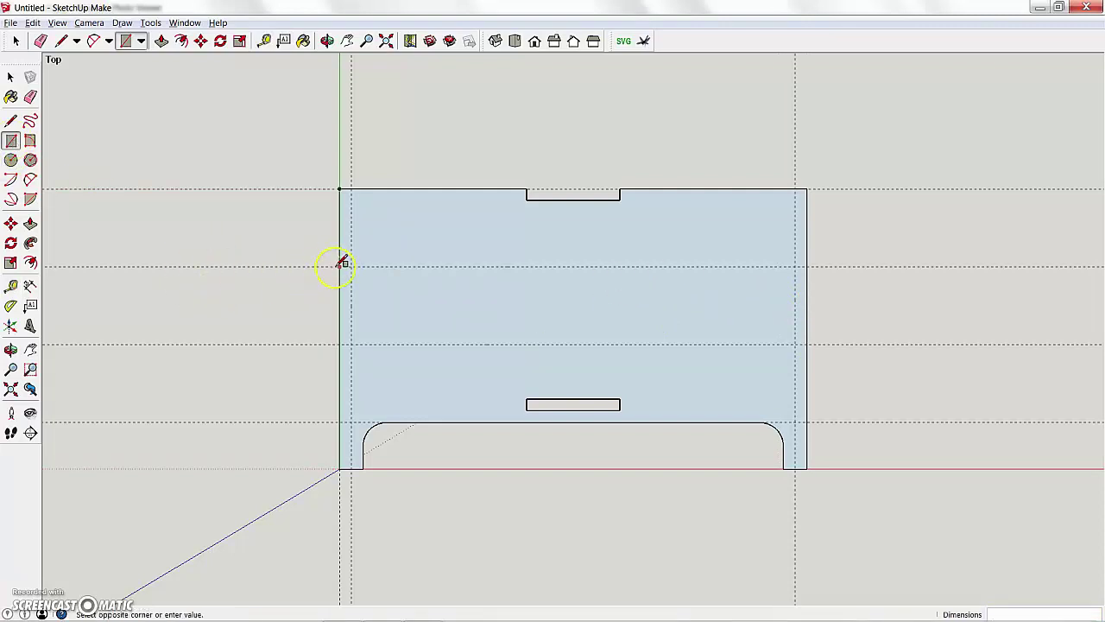
{"action": "left_click", "coordinate": [352, 345]}
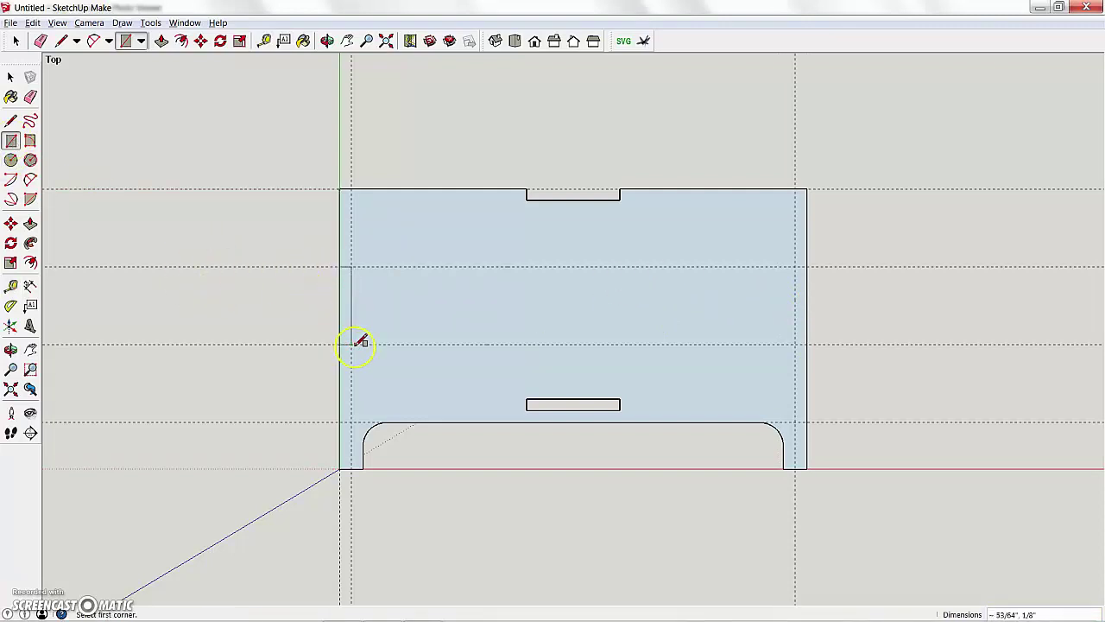
{"action": "left_click", "coordinate": [795, 266]}
{"action": "left_click", "coordinate": [808, 344]}
Step: Erase the outer edges of both side rectangles to open the joint notches
{"action": "key", "text": "e"}
{"action": "left_click", "coordinate": [808, 306]}
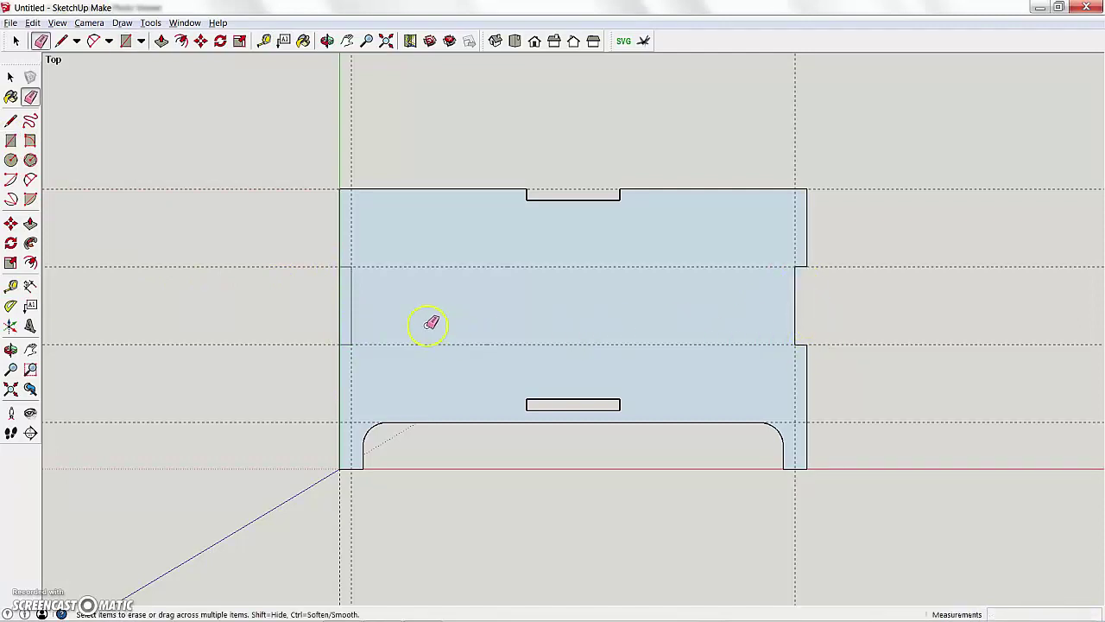
{"action": "left_click", "coordinate": [340, 302]}
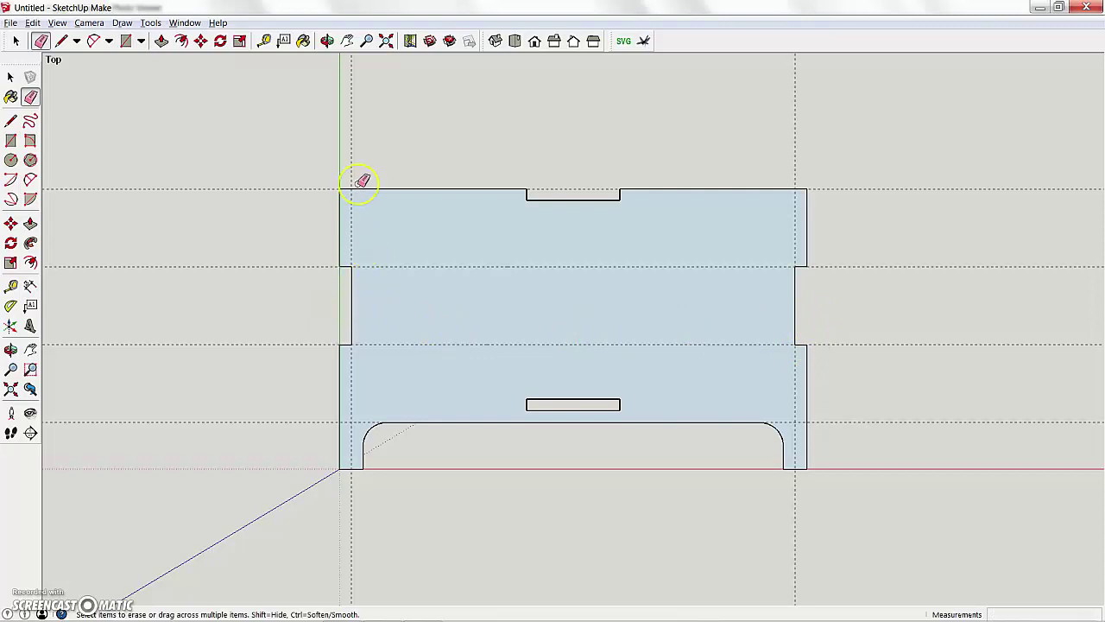
Step: Erase all remaining vertical and horizontal construction guides around the panel
{"action": "left_click", "coordinate": [352, 153]}
{"action": "left_click", "coordinate": [550, 188]}
{"action": "left_click", "coordinate": [796, 148]}
{"action": "left_click", "coordinate": [881, 423]}
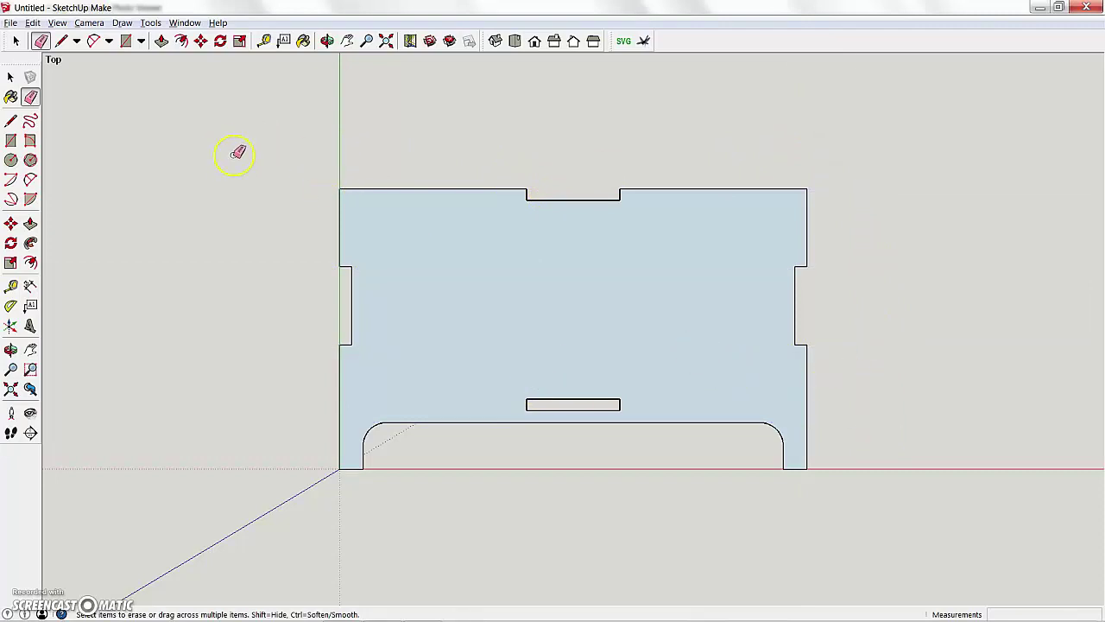
Step: Extrude the panel face upward with Push/Pull to a thickness of 1/8"
{"action": "key", "text": "o"}
{"action": "mouse_move", "coordinate": [274, 308]}
{"action": "left_mouse_down"}
{"action": "mouse_move", "coordinate": [351, 229]}
{"action": "mouse_move", "coordinate": [501, 164]}
{"action": "mouse_move", "coordinate": [525, 295]}
{"action": "mouse_move", "coordinate": [459, 168]}
{"action": "left_mouse_up"}
{"action": "key", "text": "e"}
{"action": "mouse_move", "coordinate": [458, 168]}
{"action": "middle_mouse_down"}
{"action": "mouse_move", "coordinate": [424, 227]}
{"action": "mouse_move", "coordinate": [457, 232]}
{"action": "middle_mouse_up"}
{"action": "left_click", "coordinate": [30, 224]}
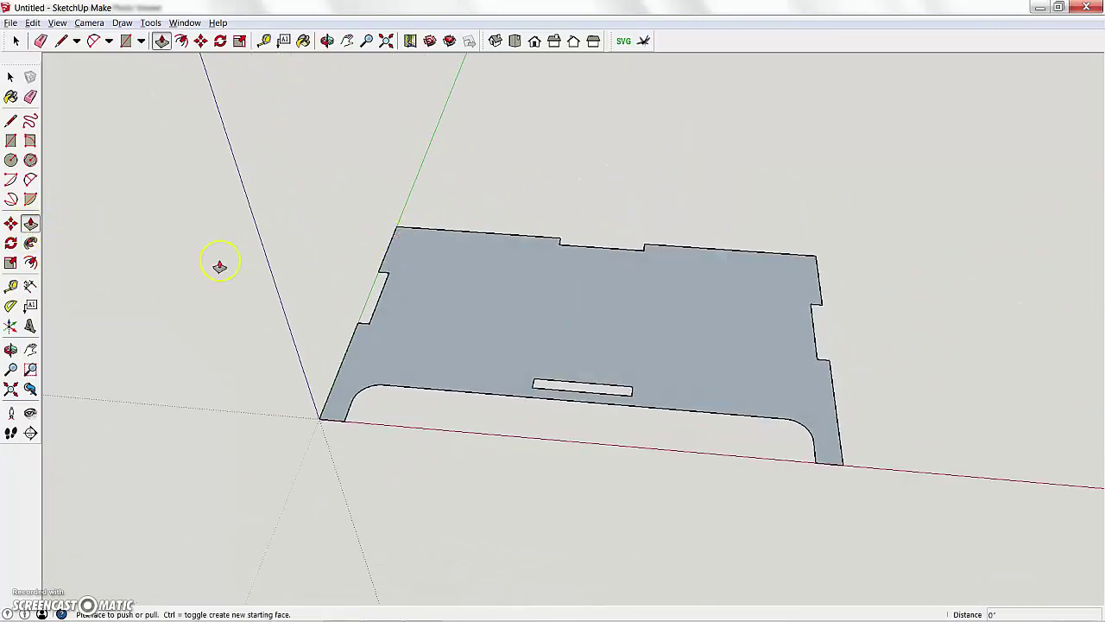
{"action": "left_click", "coordinate": [450, 303]}
{"action": "left_click", "coordinate": [454, 299]}
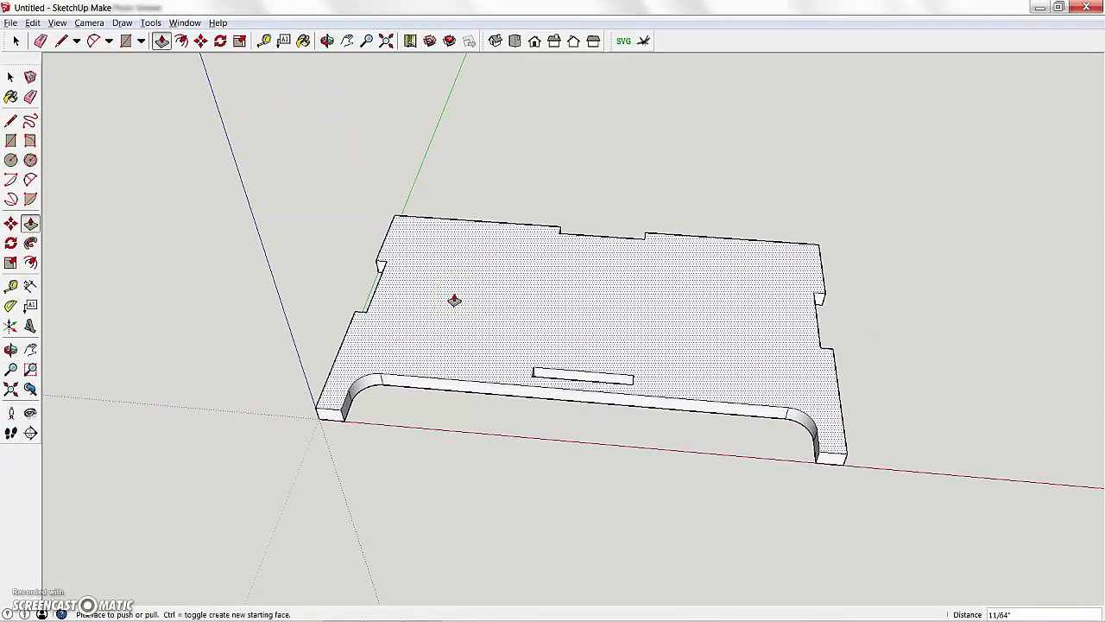
{"action": "type", "text": "1/"}
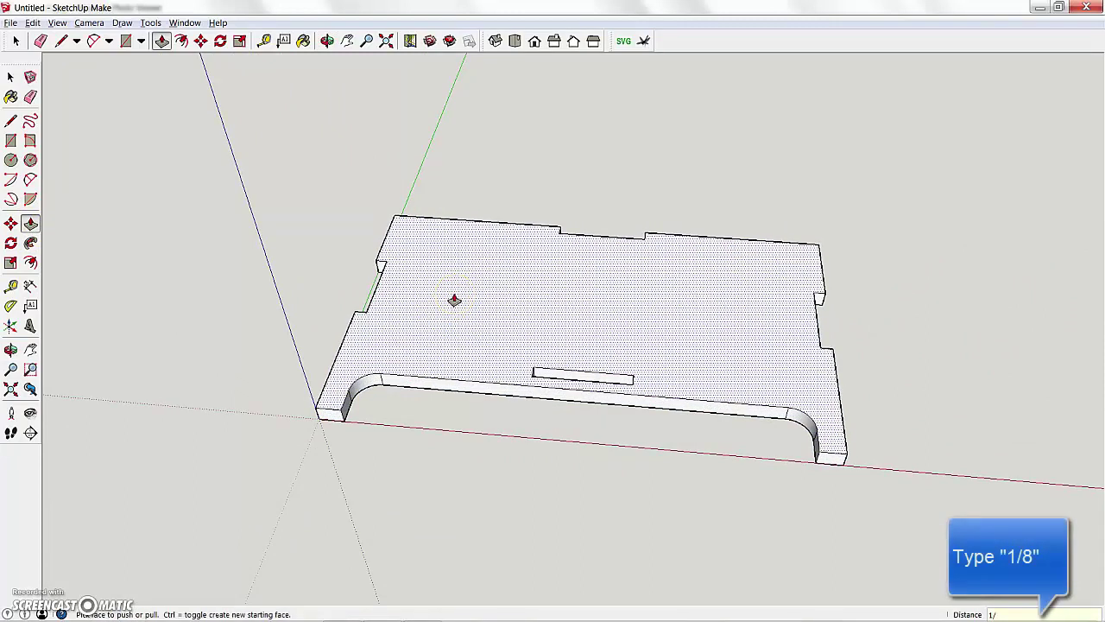
{"action": "type", "text": "8"}
{"action": "key", "text": "Return"}
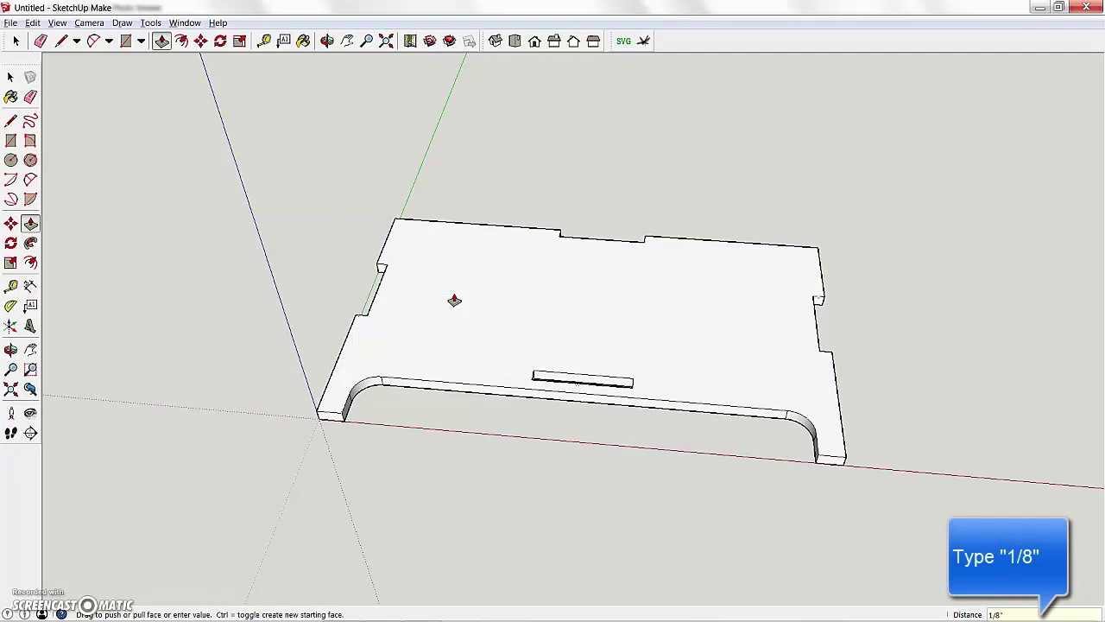
Step: Select the entire extruded panel, make it a component named Front, and deselect it
{"action": "middle_click_drag", "start_coordinate": [501, 178], "coordinate": [575, 185]}
{"action": "middle_click_drag", "start_coordinate": [716, 286], "coordinate": [674, 296]}
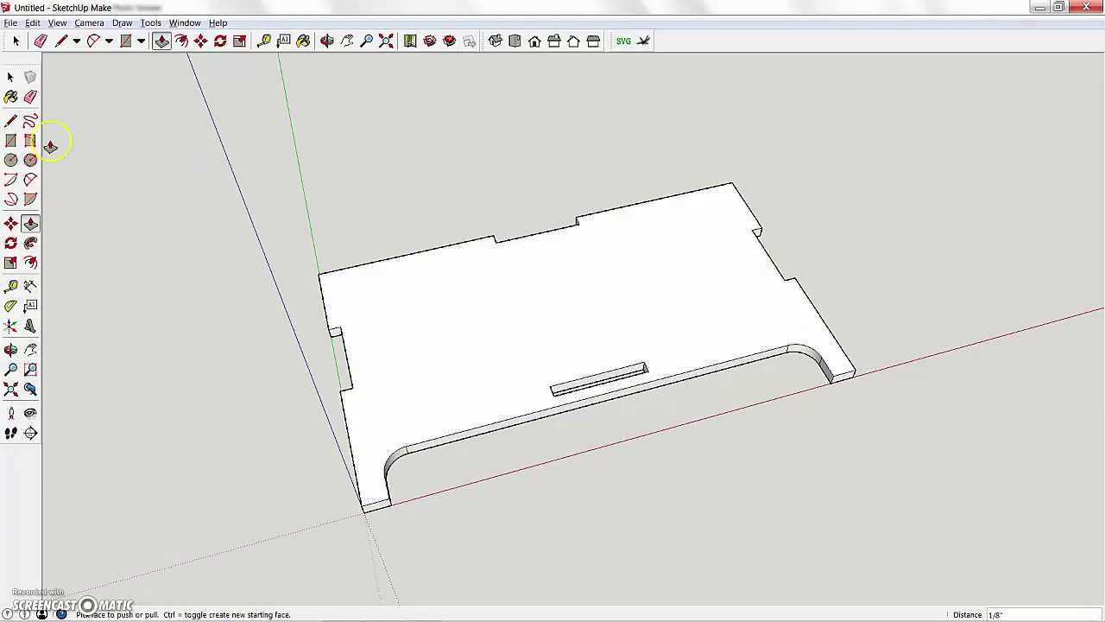
{"action": "left_click", "coordinate": [11, 78]}
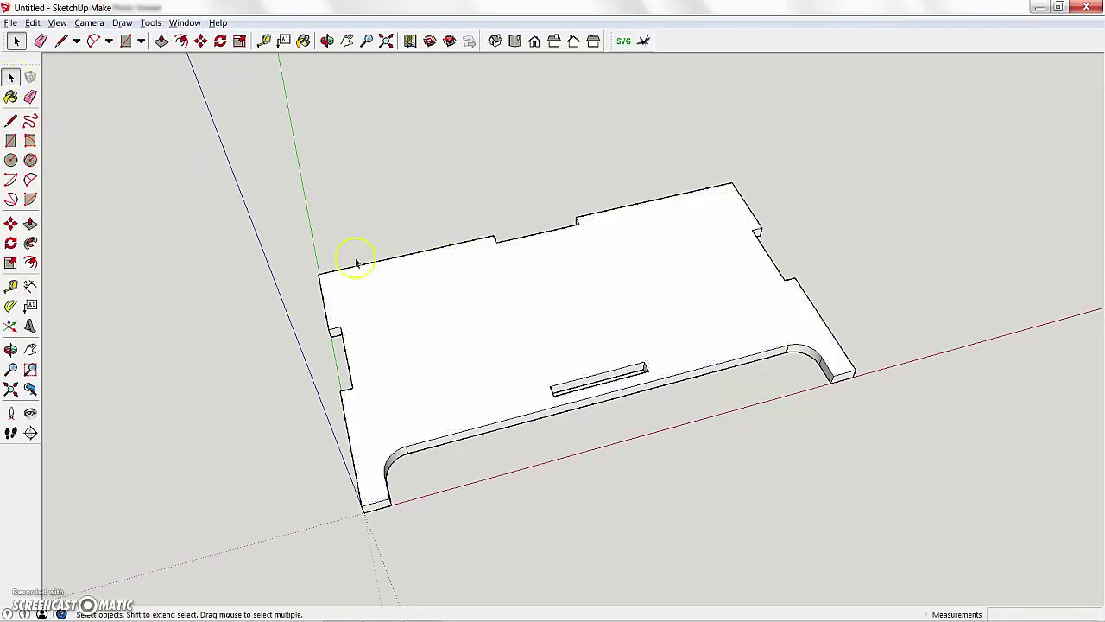
{"action": "triple_click", "coordinate": [459, 324]}
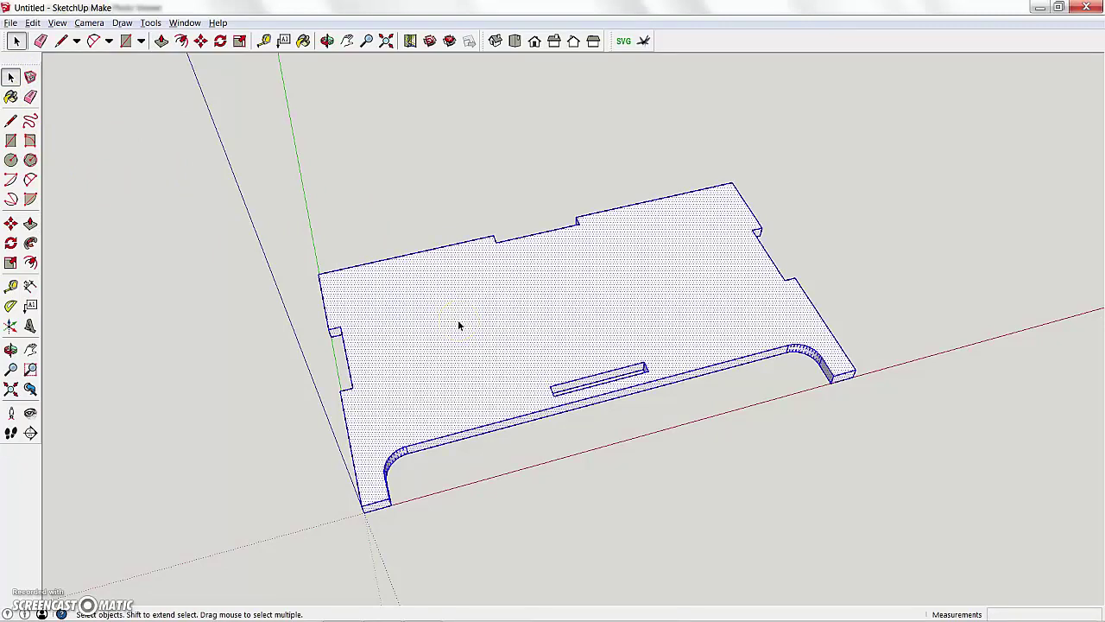
{"action": "left_click", "coordinate": [30, 79]}
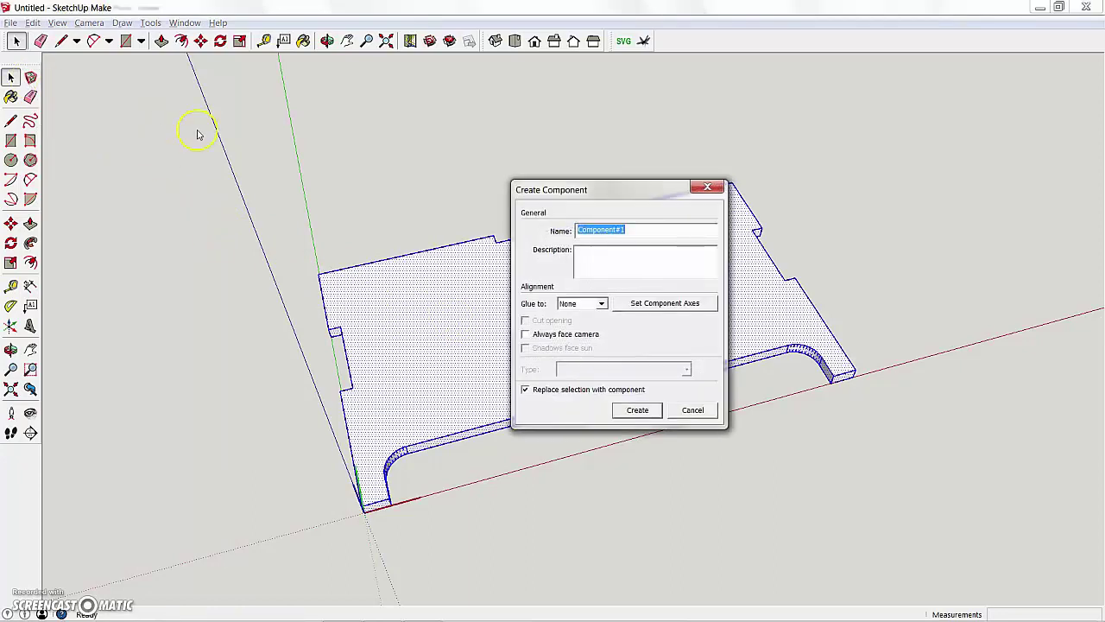
{"action": "type", "text": "Fr"}
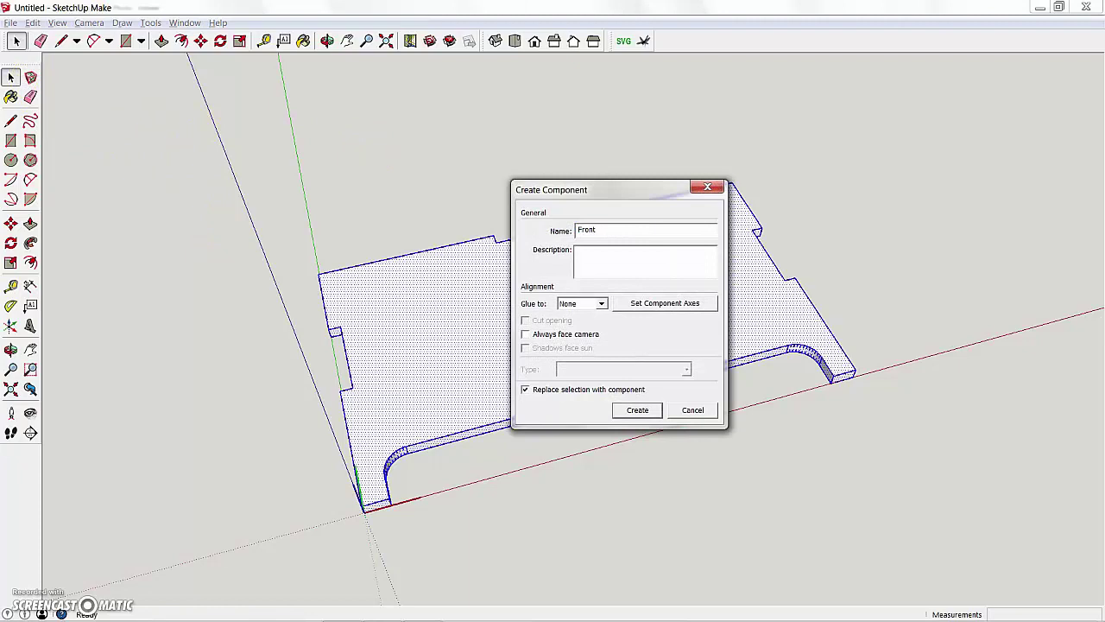
{"action": "type", "text": "ont"}
{"action": "left_click", "coordinate": [638, 410]}
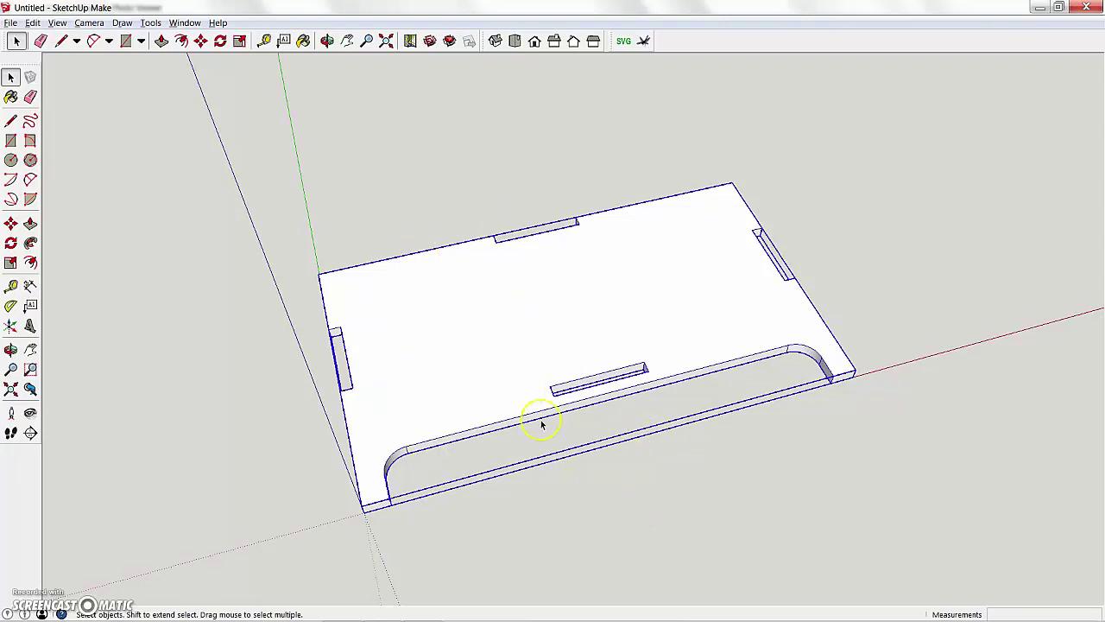
{"action": "left_click", "coordinate": [570, 517]}
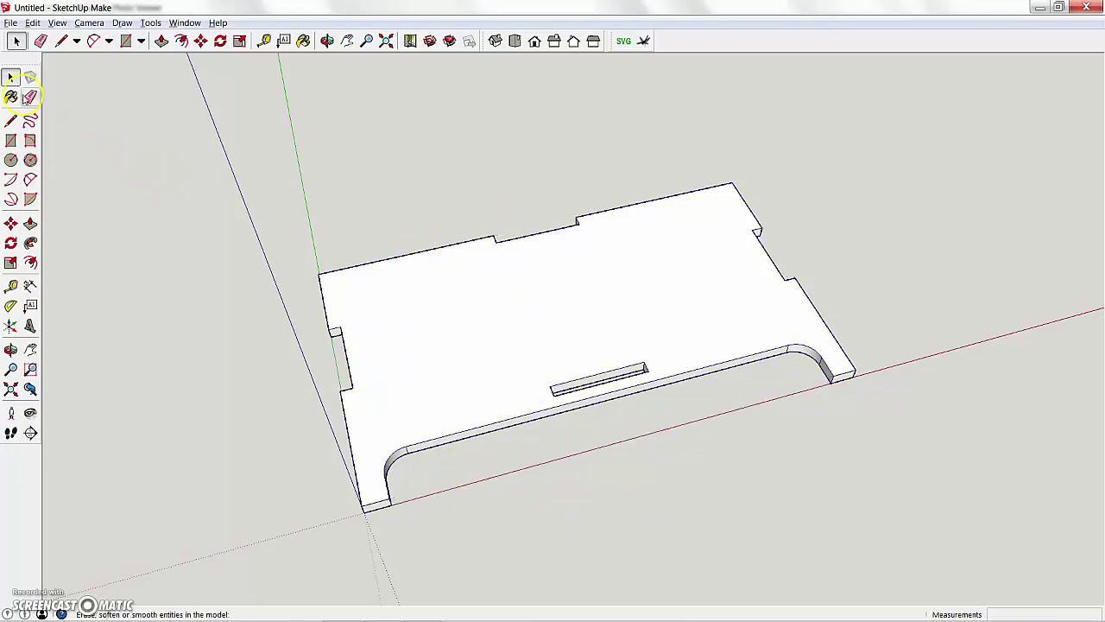
Step: Open the Front component for editing to inspect its geometry, and leave it again
{"action": "left_click", "coordinate": [402, 288]}
{"action": "middle_click_drag", "start_coordinate": [439, 215], "coordinate": [426, 285]}
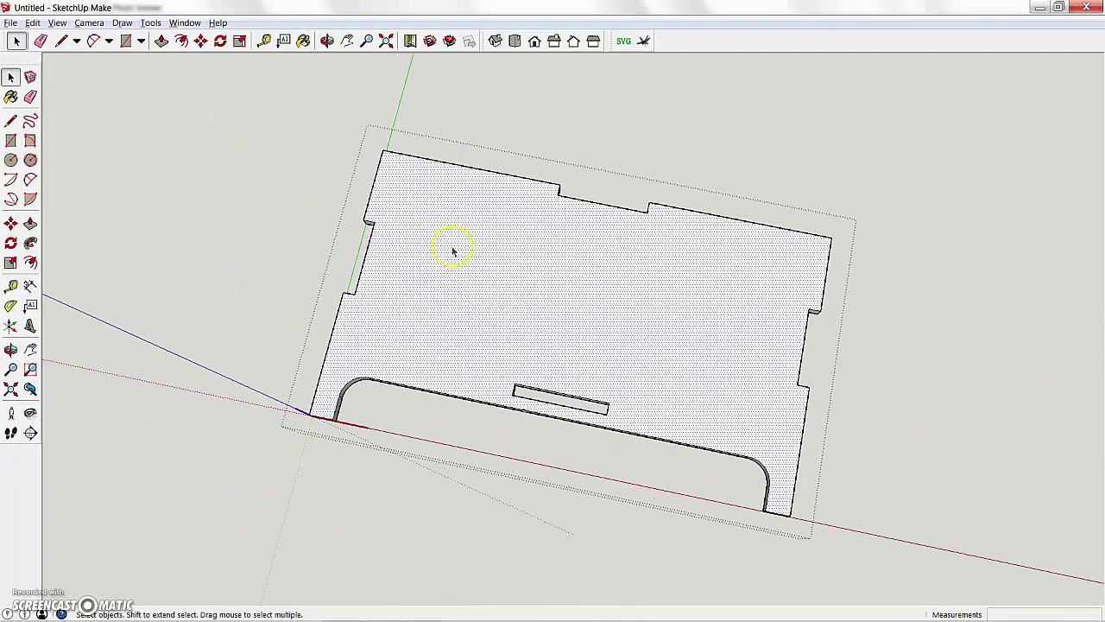
{"action": "left_click", "coordinate": [227, 223]}
{"action": "scroll", "coordinate": [320, 200], "scroll_direction": "down", "scroll_amount": 4}
{"action": "middle_click_drag", "start_coordinate": [323, 193], "coordinate": [346, 227]}
{"action": "middle_click_drag", "start_coordinate": [391, 190], "coordinate": [526, 316]}
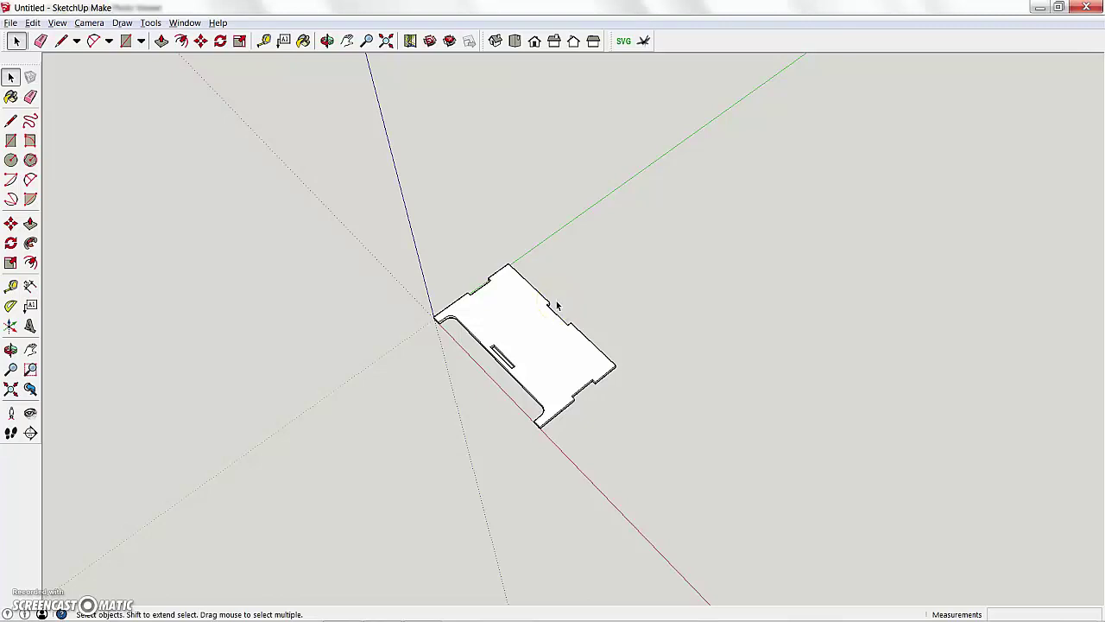